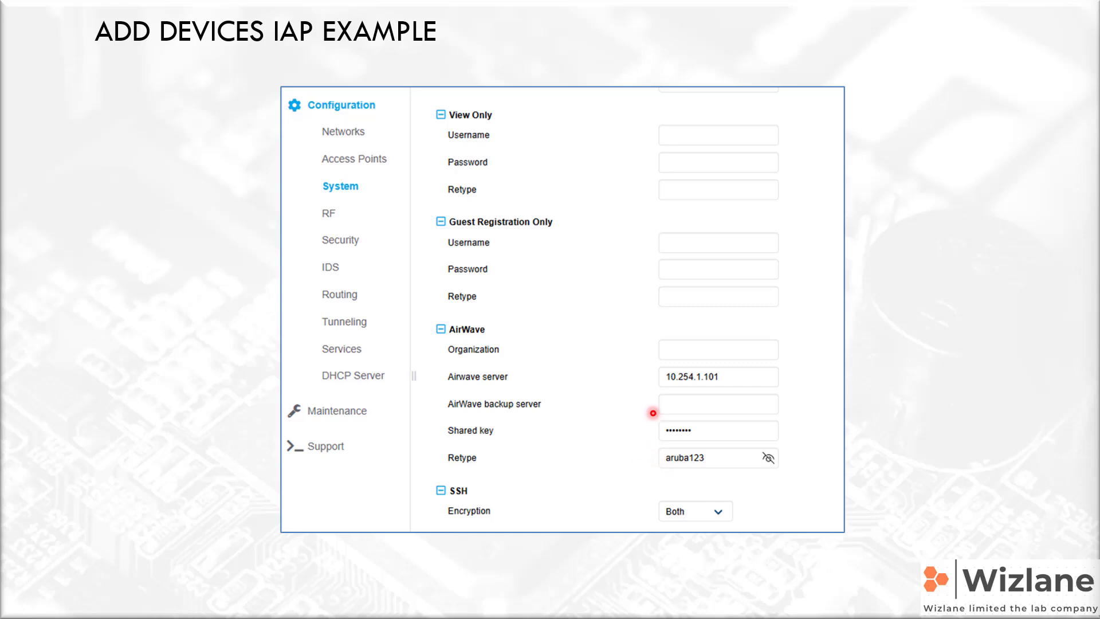
Advance the Add Devices IAP Example slide to reveal its Info table
click(652, 413)
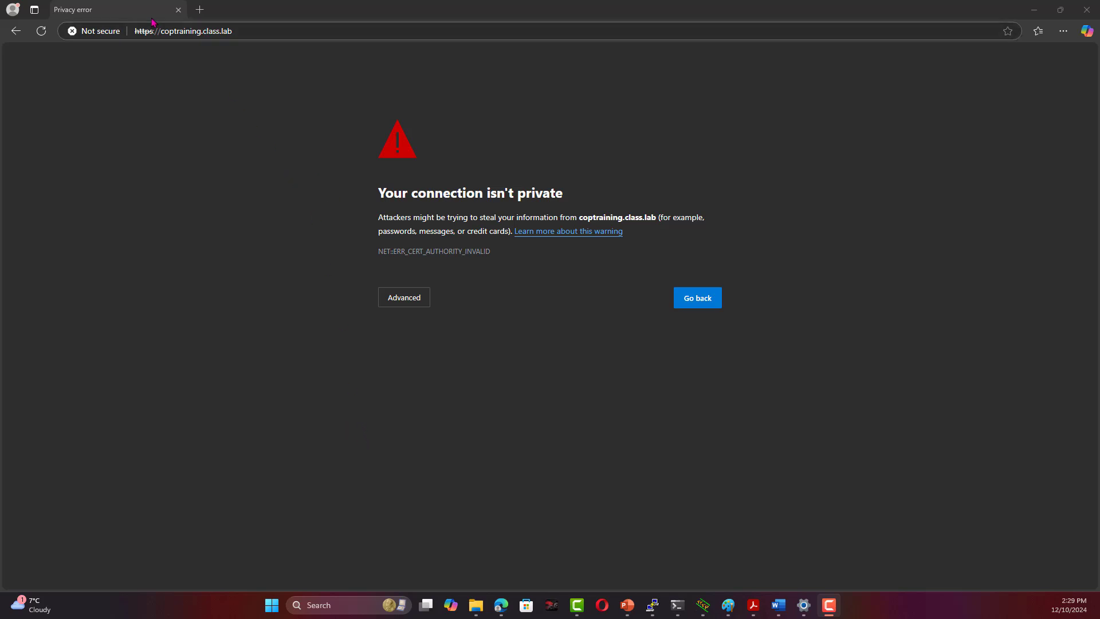
Highlight the coptraining.class.lab address and show the site's not-secure certificate details
drag(249, 32, 162, 33)
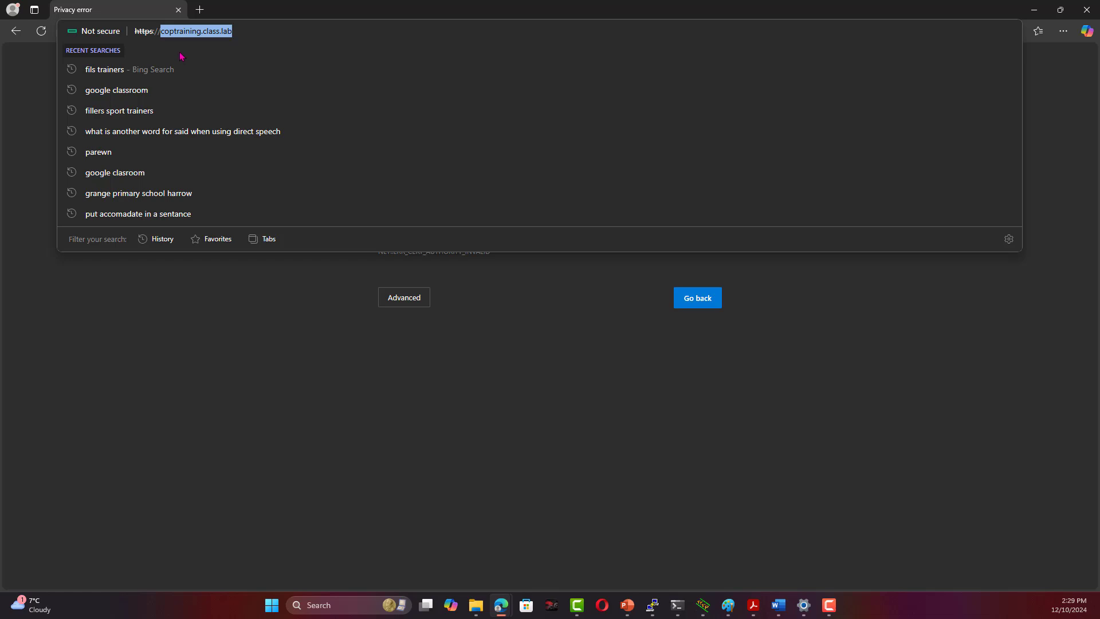
click(260, 484)
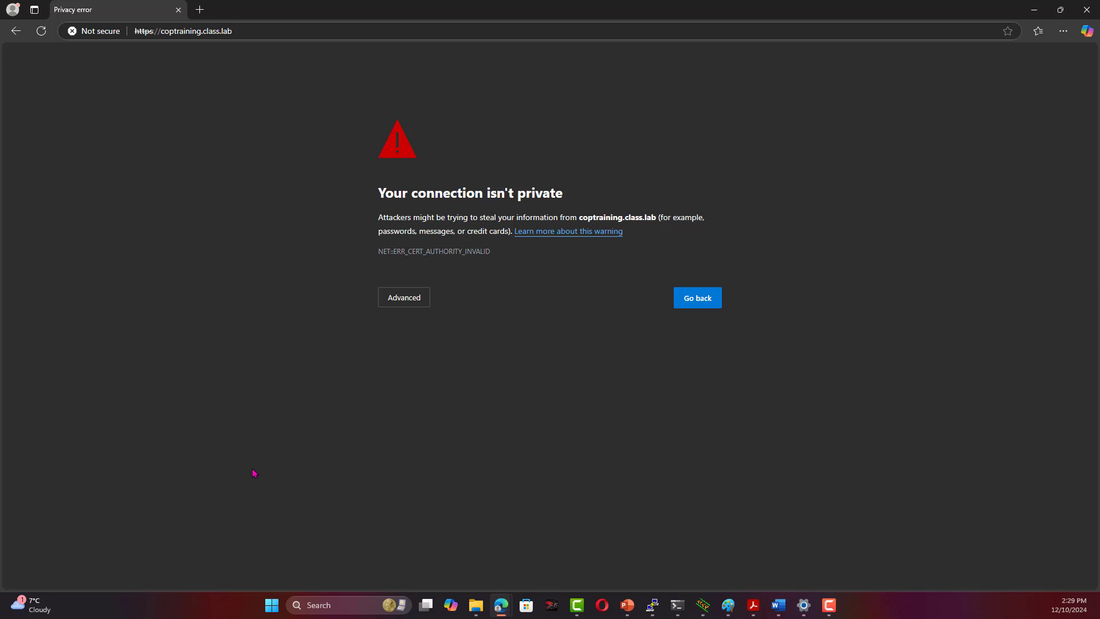
click(247, 31)
click(272, 350)
click(145, 34)
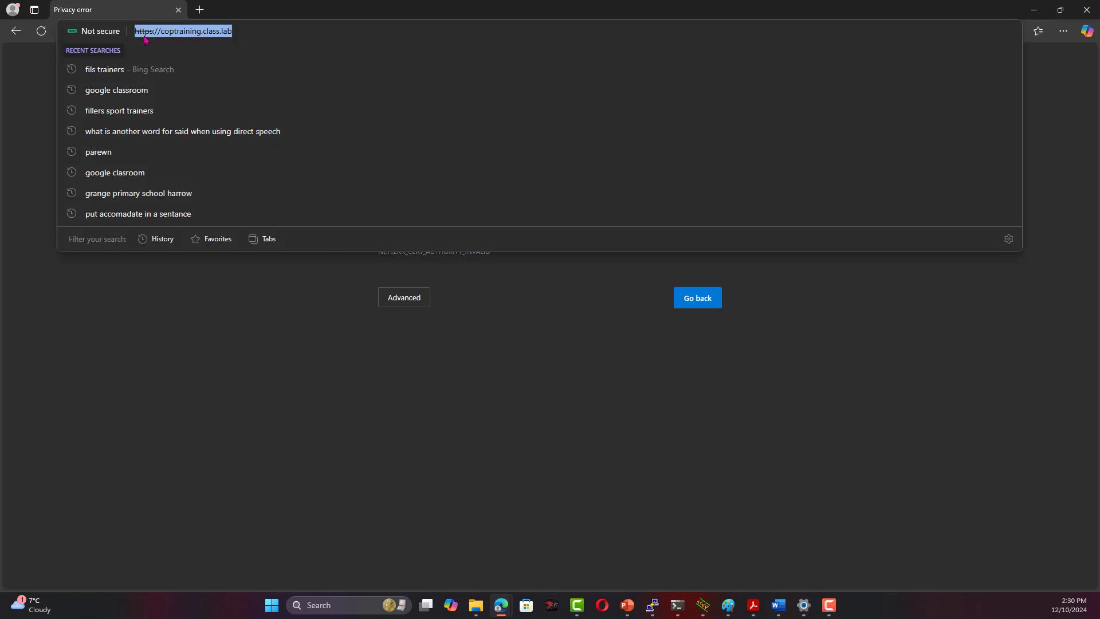
click(113, 34)
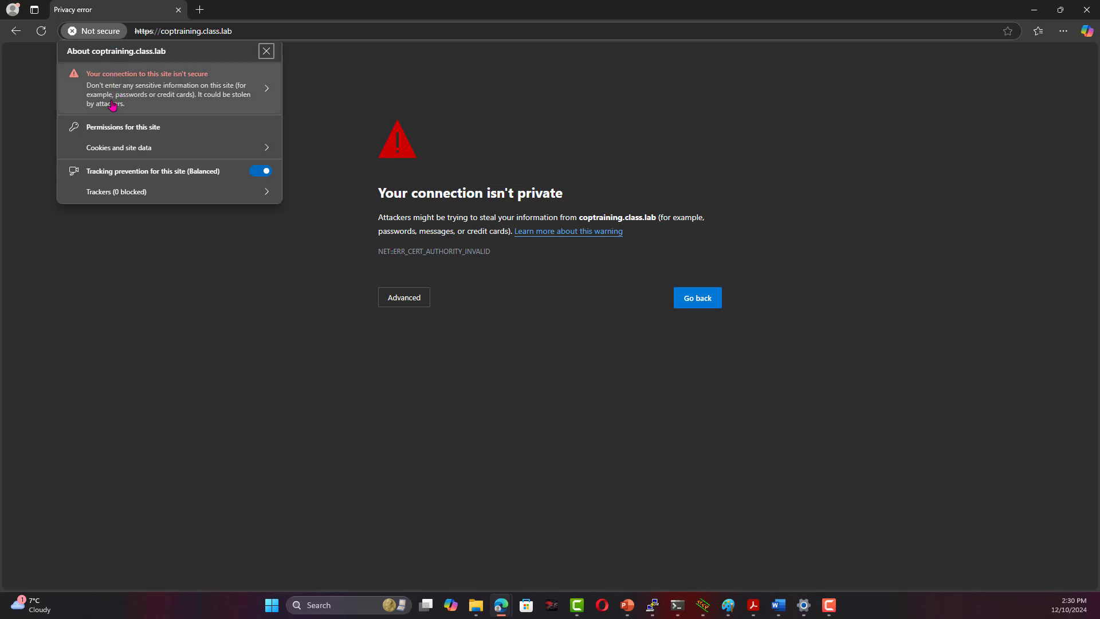
click(196, 95)
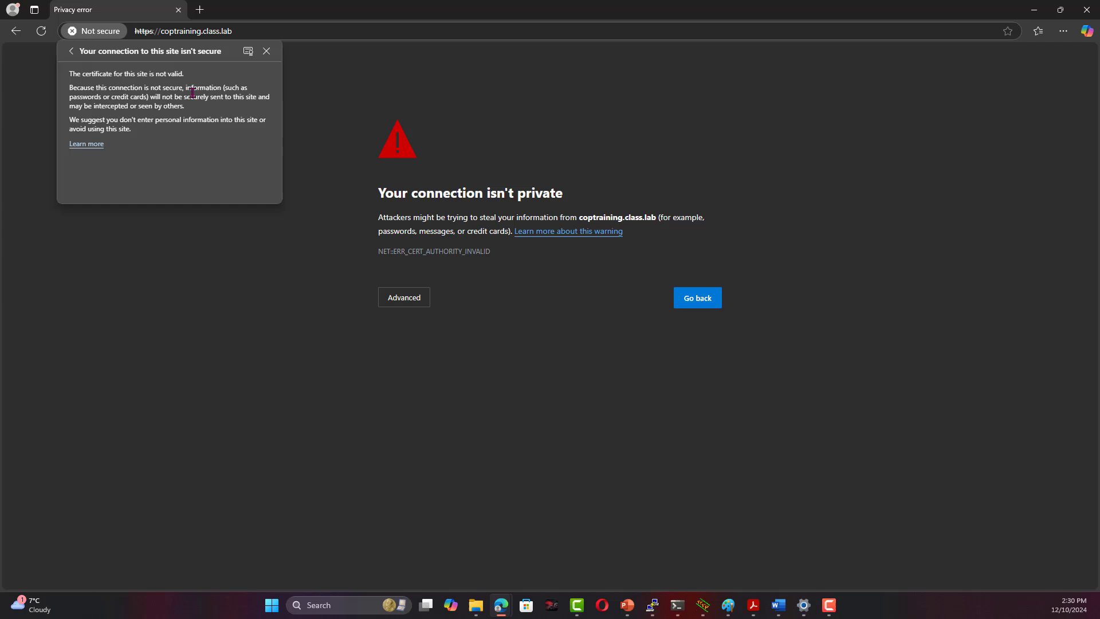
Review the self-signed Airwave certificate's Issued To and Issued By, then close the viewer
click(249, 53)
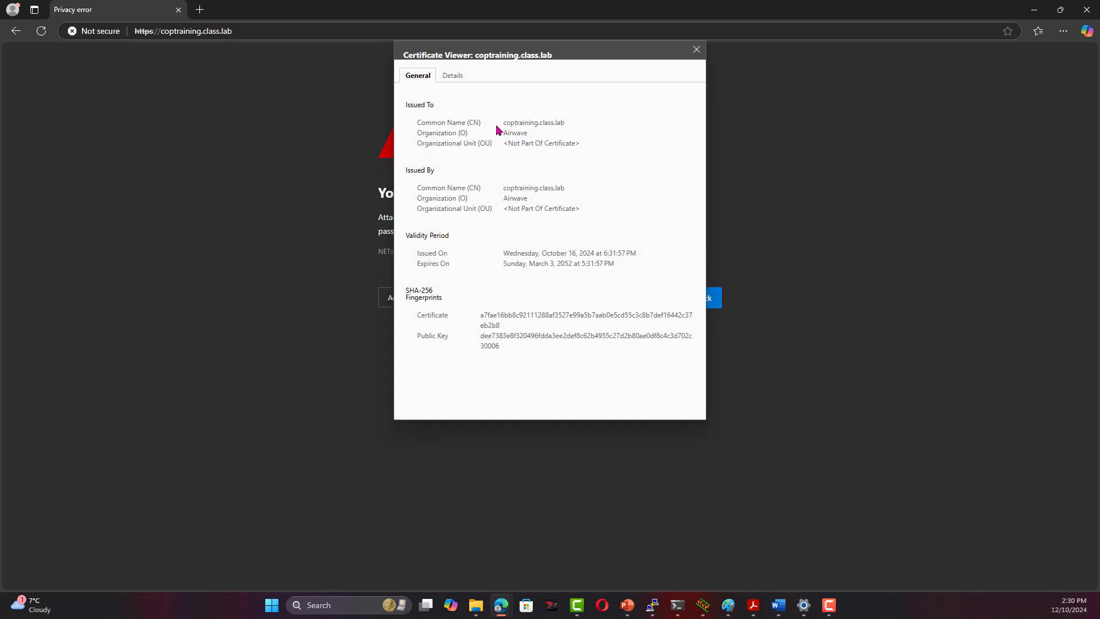
drag(505, 127, 567, 130)
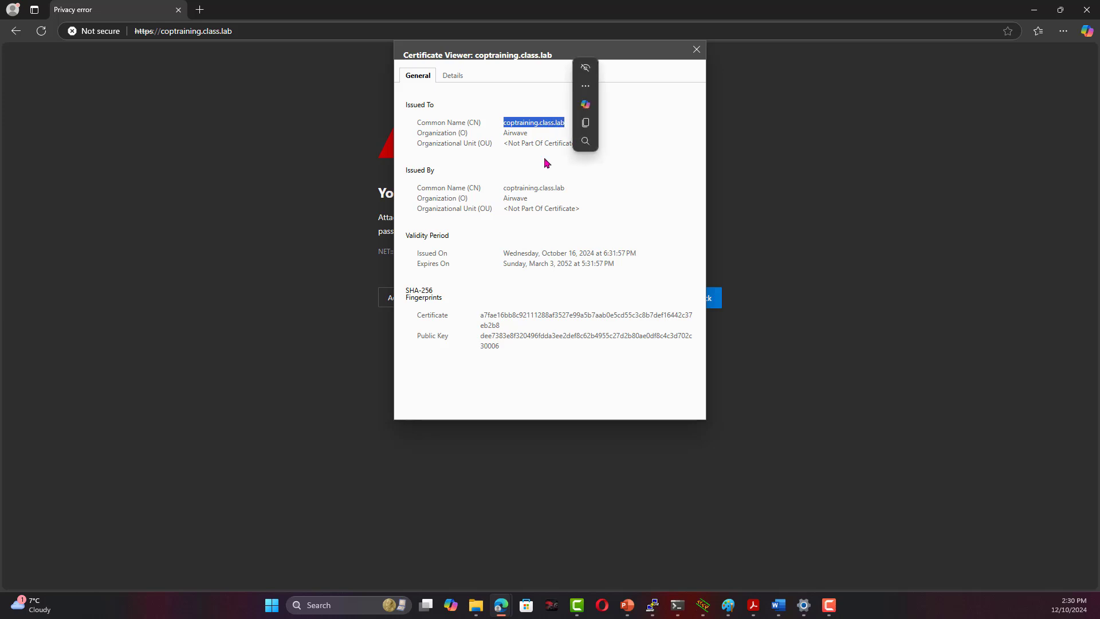
mouse_move(516, 198)
mouse_down()
mouse_move(524, 187)
mouse_move(497, 195)
mouse_move(546, 193)
mouse_move(504, 188)
mouse_up()
click(559, 189)
click(524, 131)
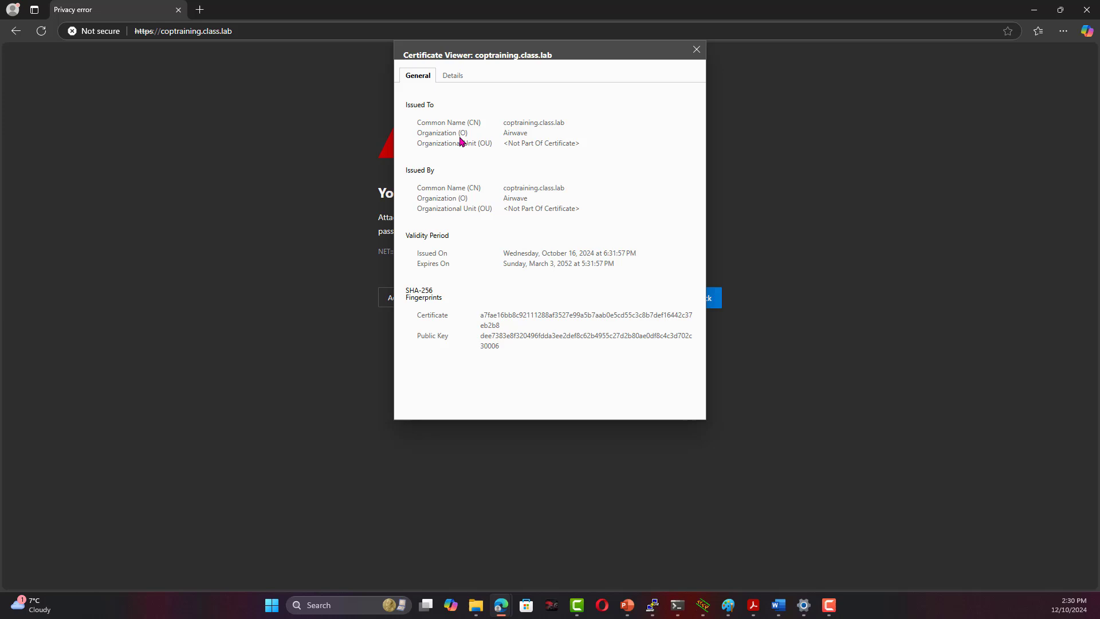
drag(526, 134, 503, 135)
click(696, 50)
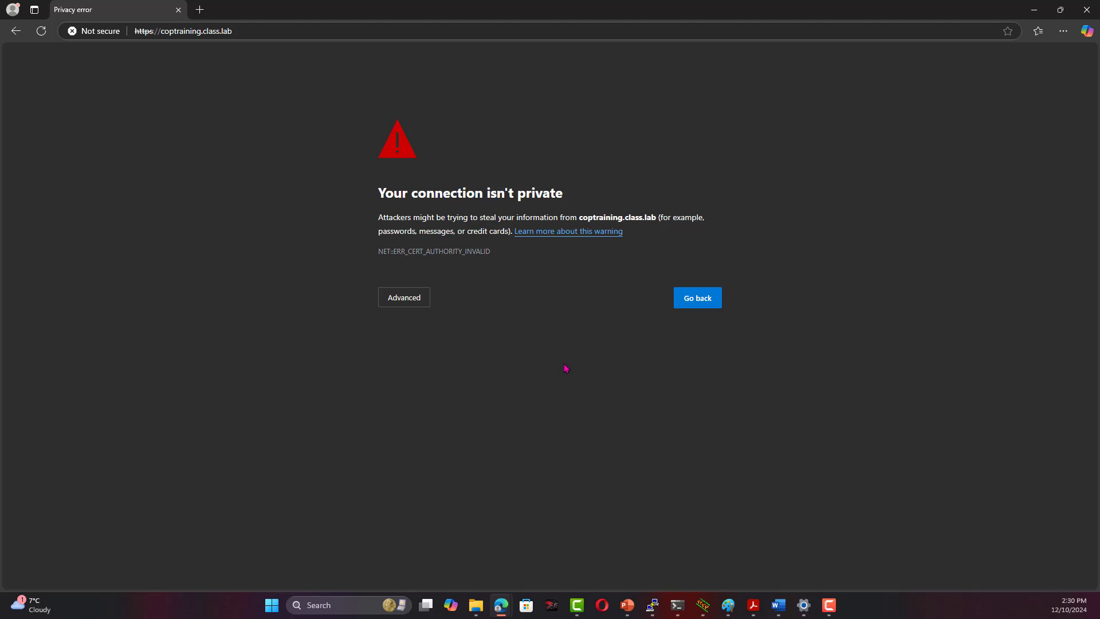
Bypass the privacy warnings for coptraining.class.lab and sso-coptraining.class.lab
click(417, 298)
click(451, 387)
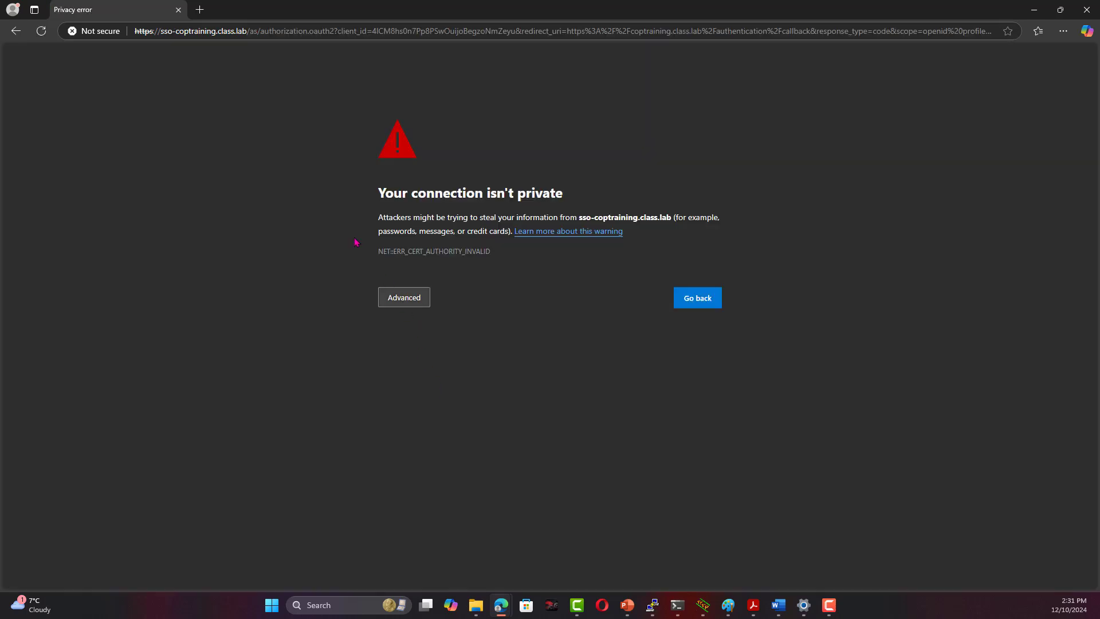
click(163, 32)
drag(162, 32, 213, 32)
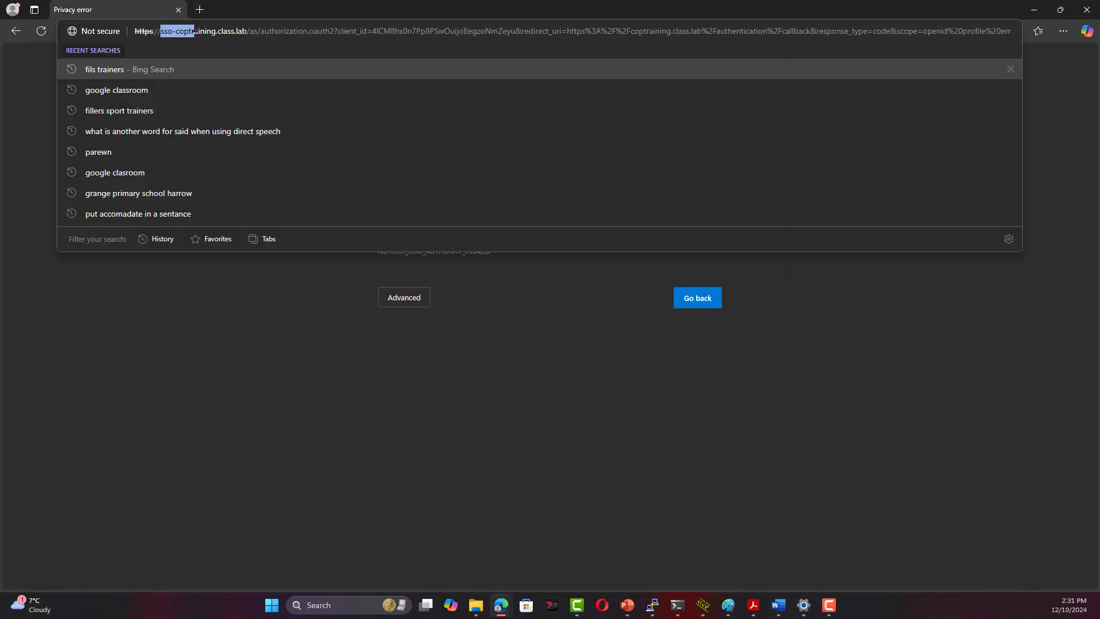
click(285, 351)
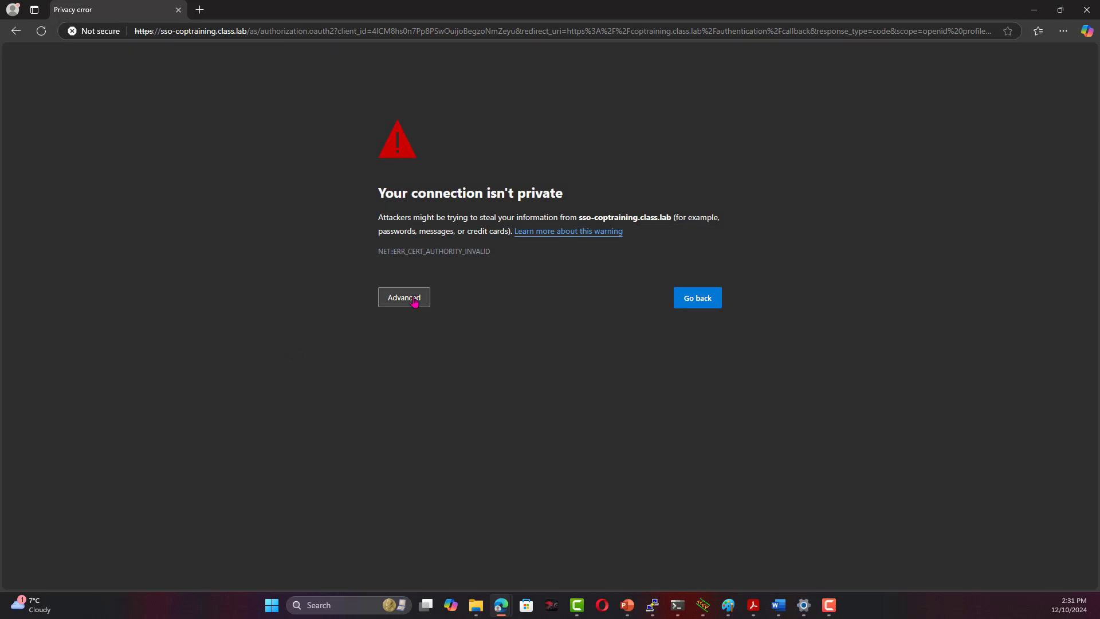
click(413, 303)
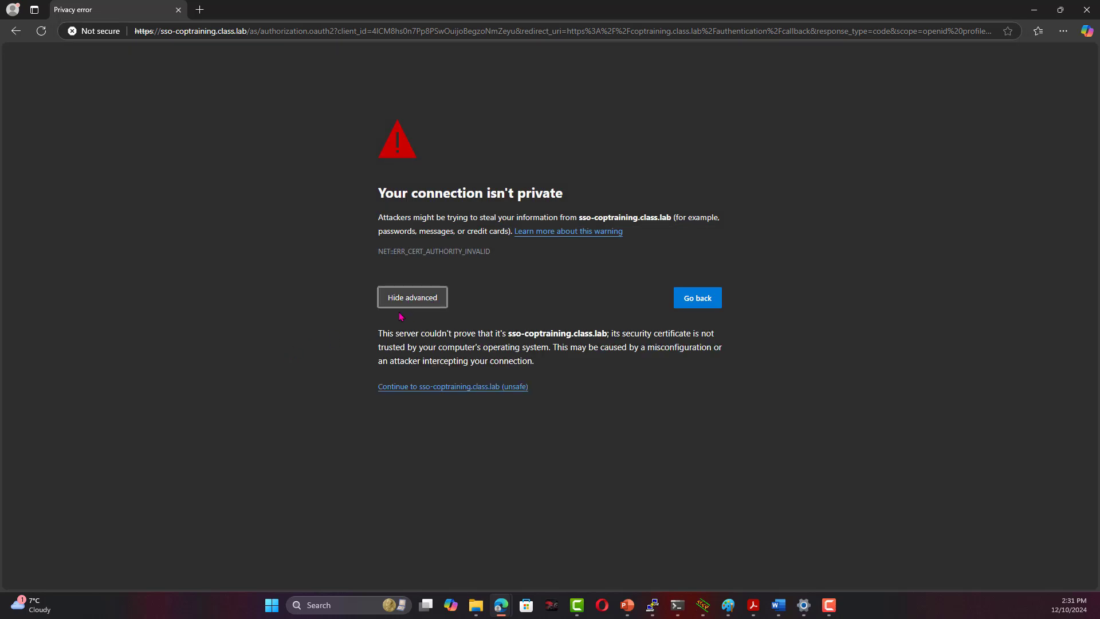
click(419, 388)
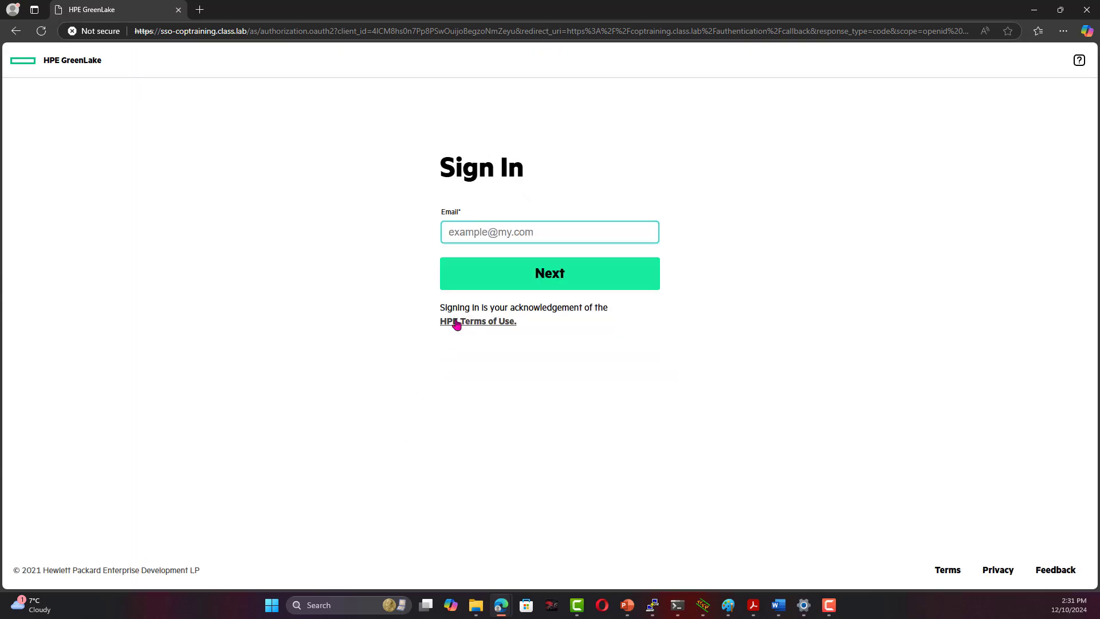
Sign in to HPE GreenLake with the saved admin email and its password
click(512, 226)
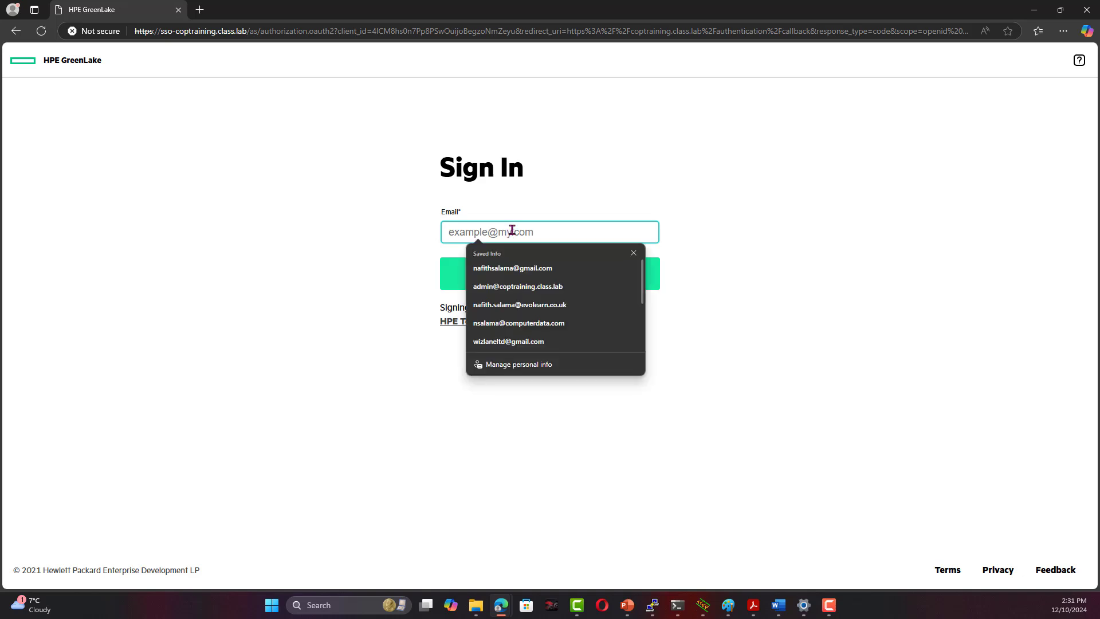
click(552, 286)
click(552, 277)
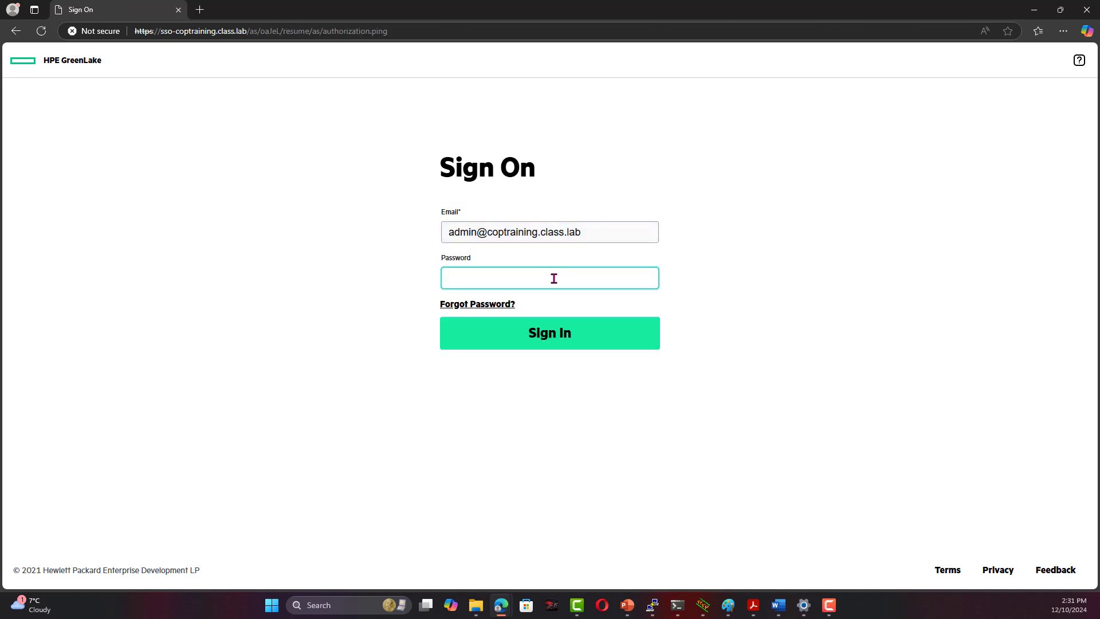
text(•)
key(Return)
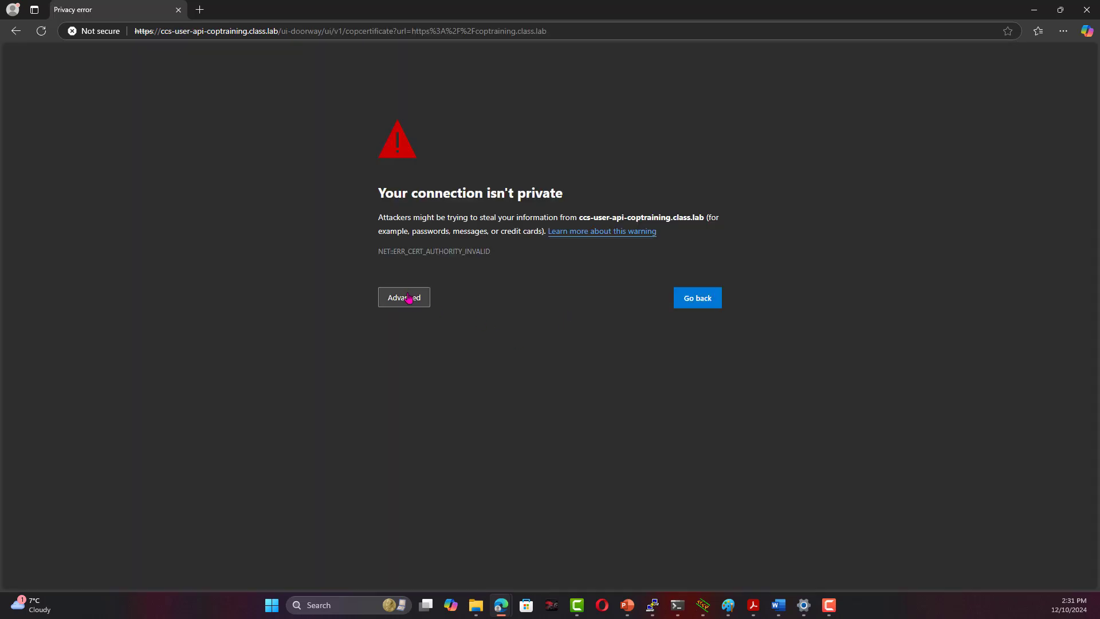
Bypass the warnings for ccs-user-api-coptraining and central-coptraining.class.lab to load Aruba Central
click(407, 298)
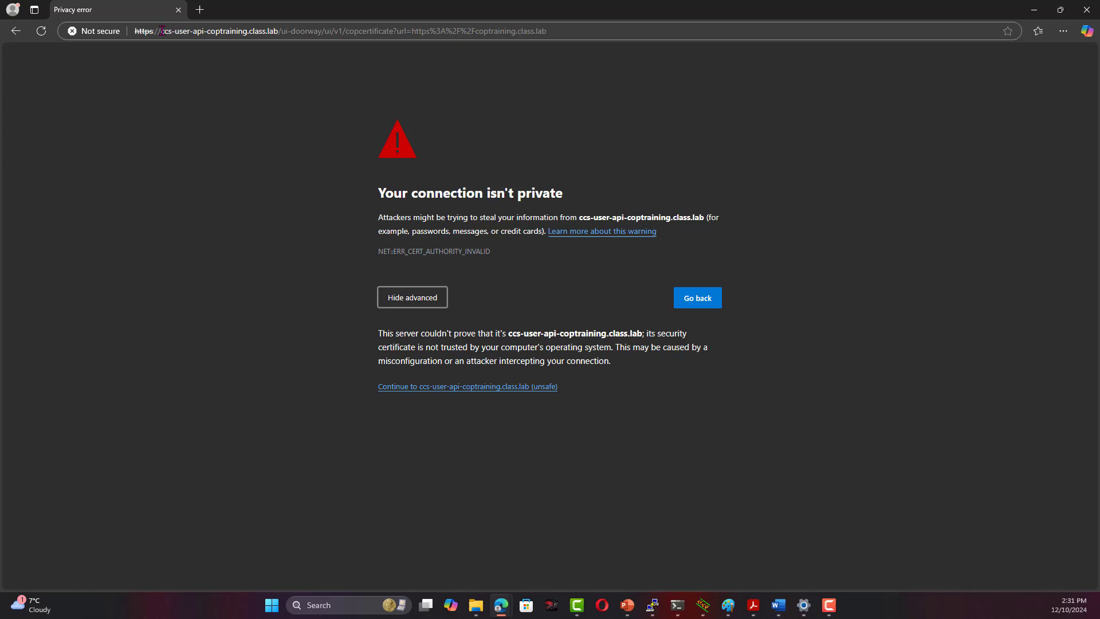
drag(161, 31, 207, 28)
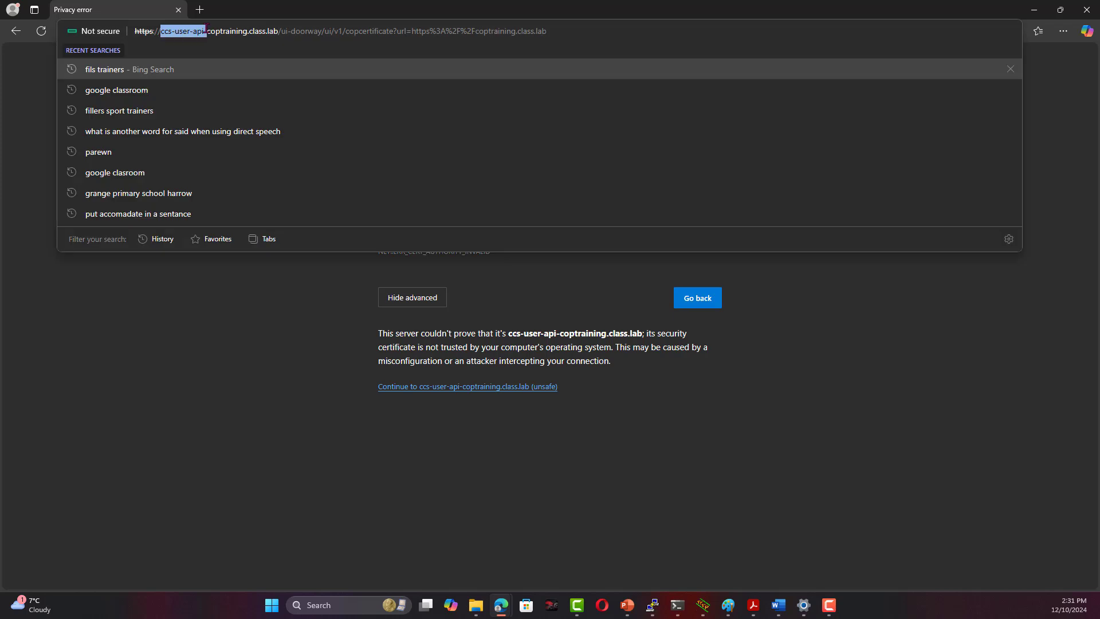
click(240, 343)
click(453, 389)
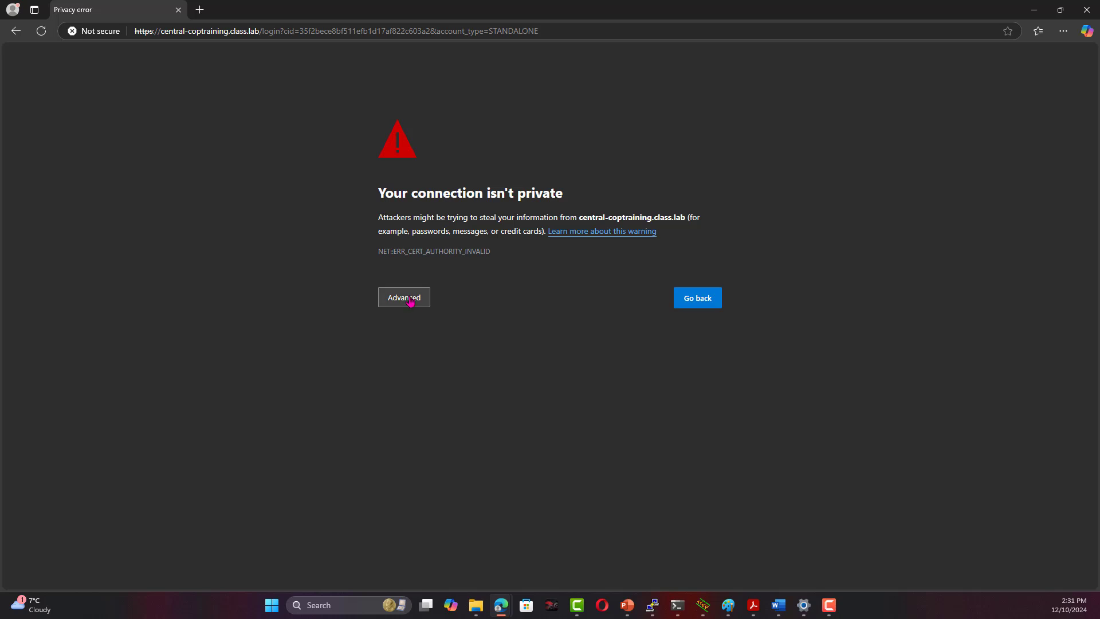
click(410, 301)
click(469, 389)
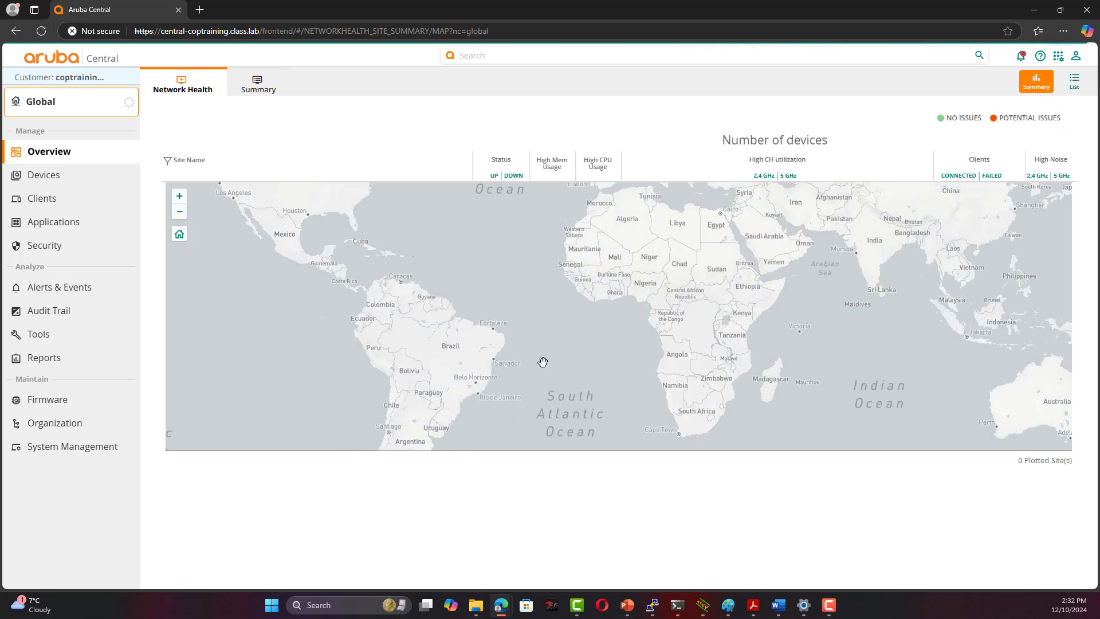
From Organization > Certificates, download the CA certificate as root_certificate.pem
click(73, 429)
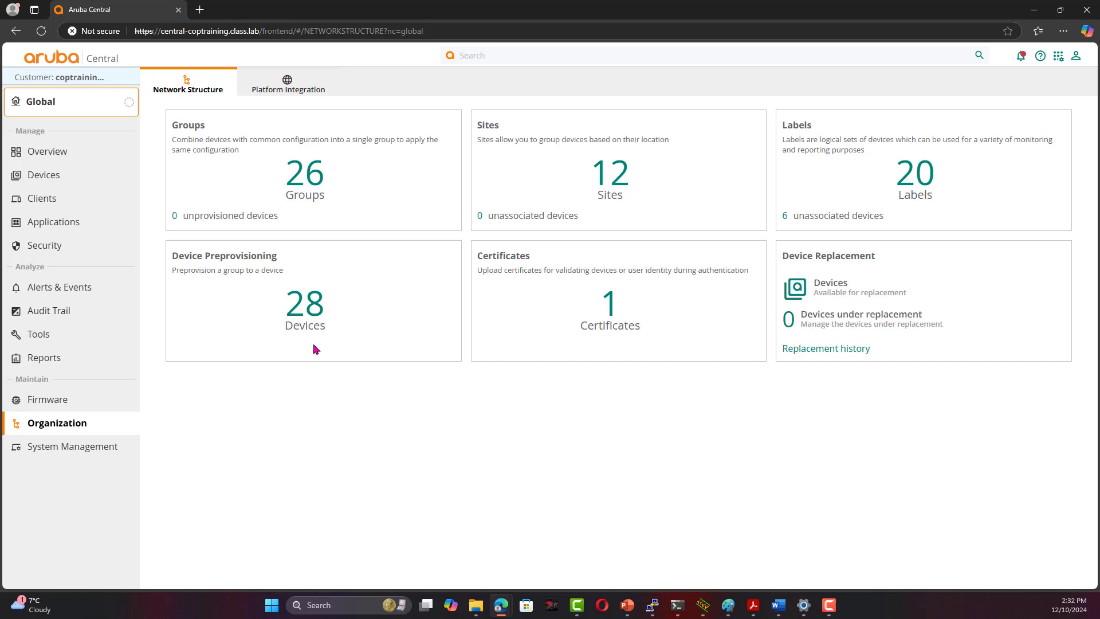
click(605, 316)
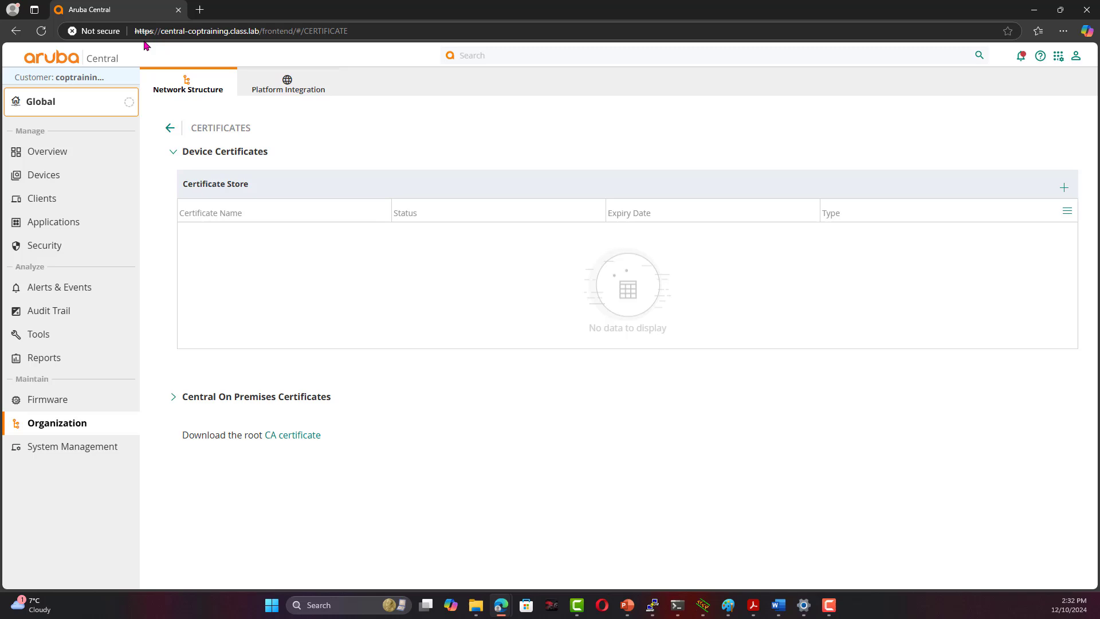
click(294, 440)
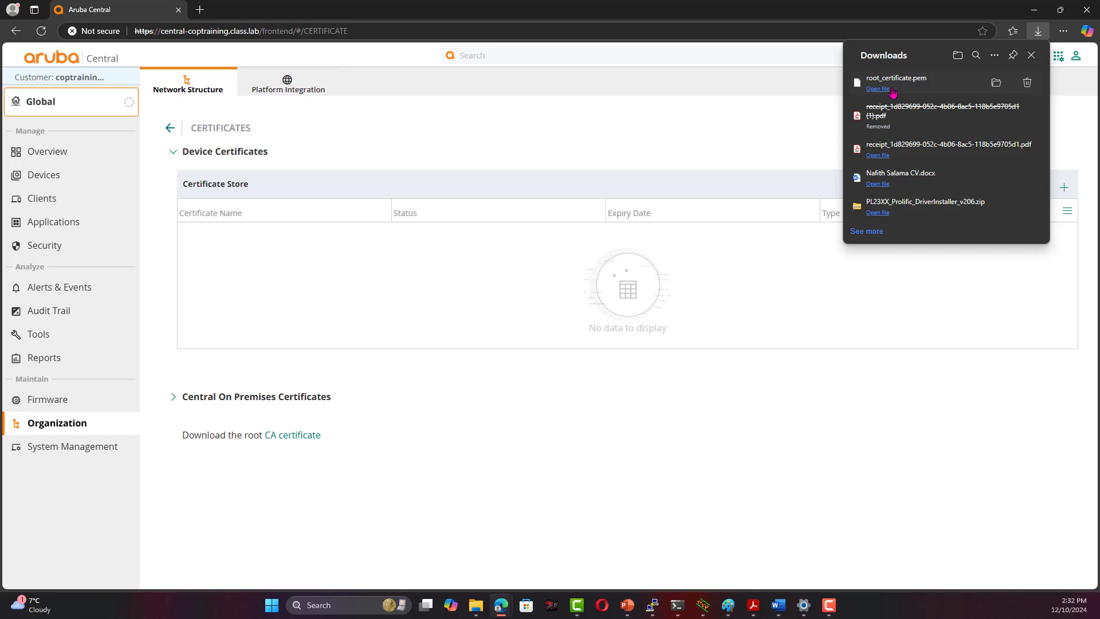
Check root_certificate.pem's PEM contents in Notepad, close it, and return to Aruba Central
click(996, 83)
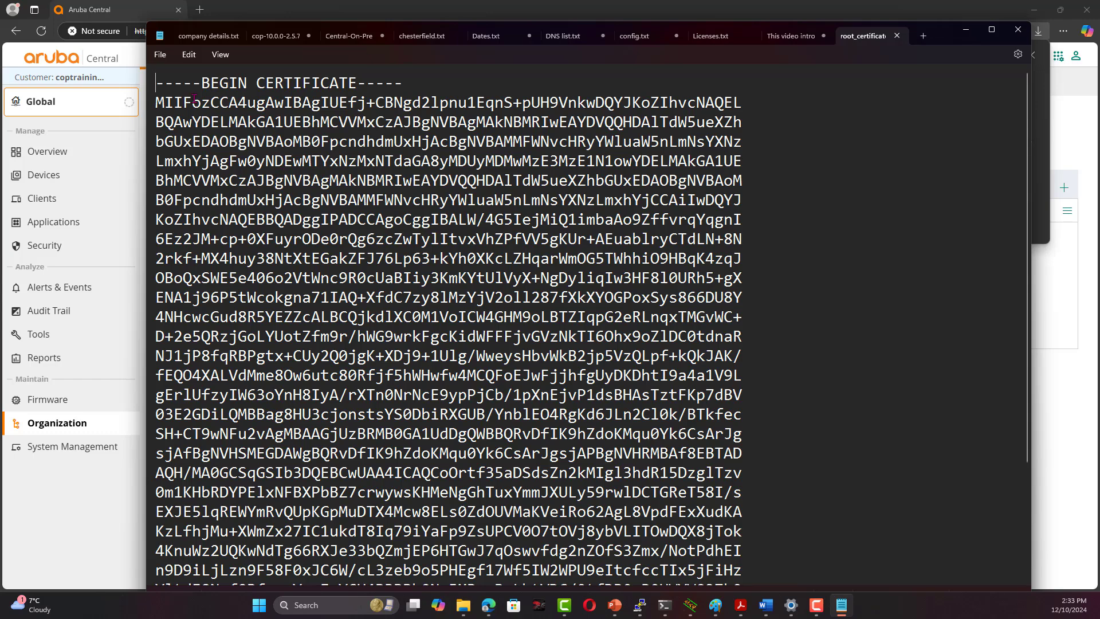
scroll(194, 103, down, 5)
scroll(198, 115, up, 5)
click(897, 36)
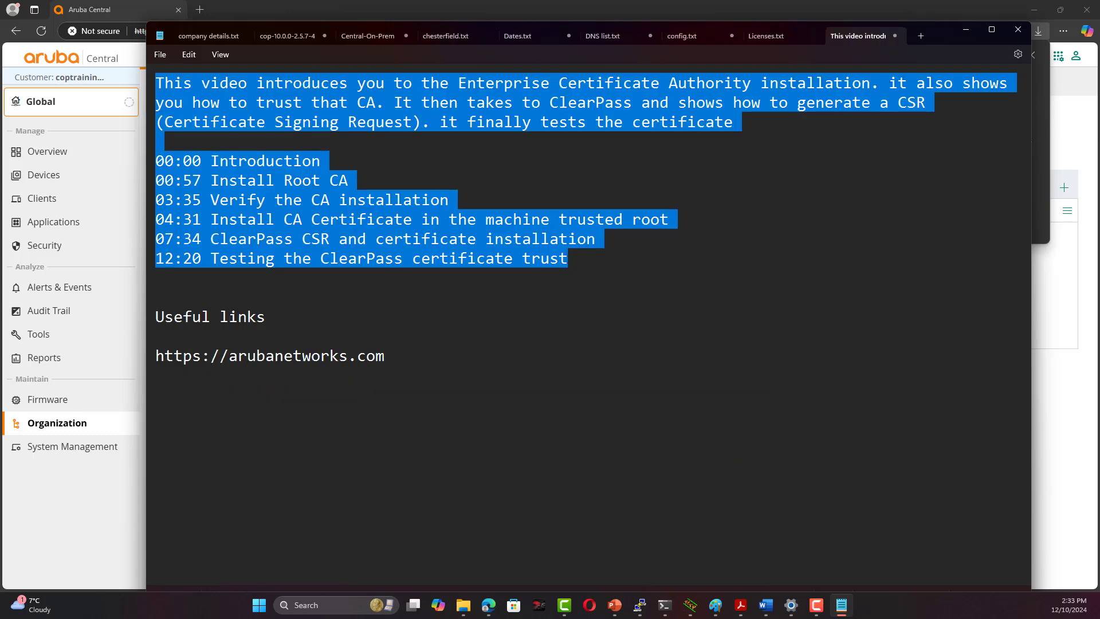
click(1058, 265)
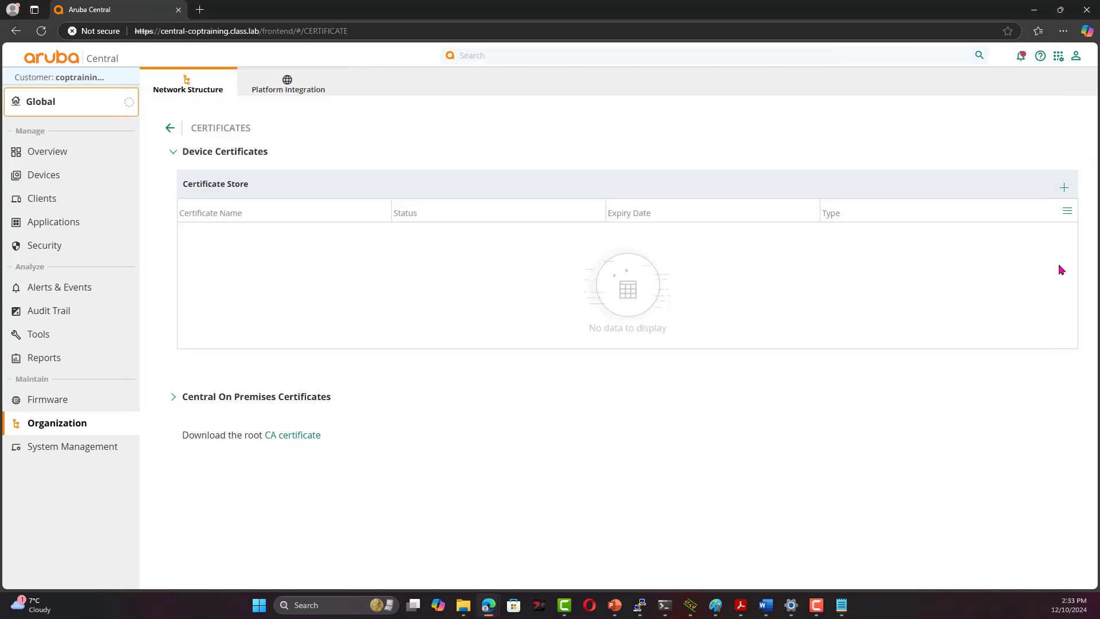
Launch mmc from the Start menu and move the Console1 window to the top of the screen
click(252, 605)
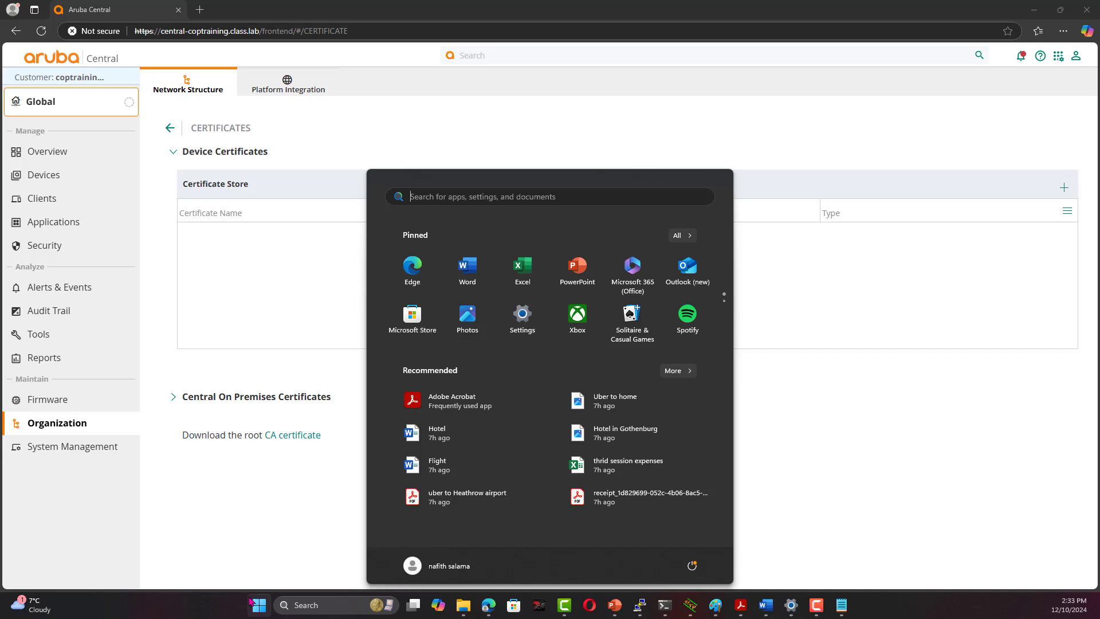
text(mmc)
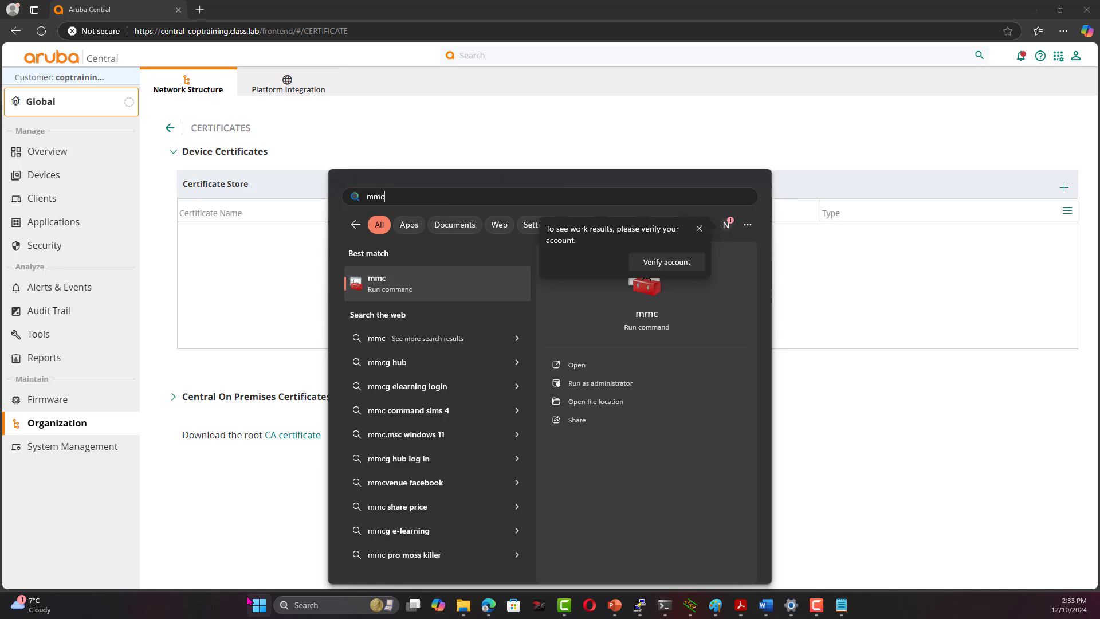
click(426, 292)
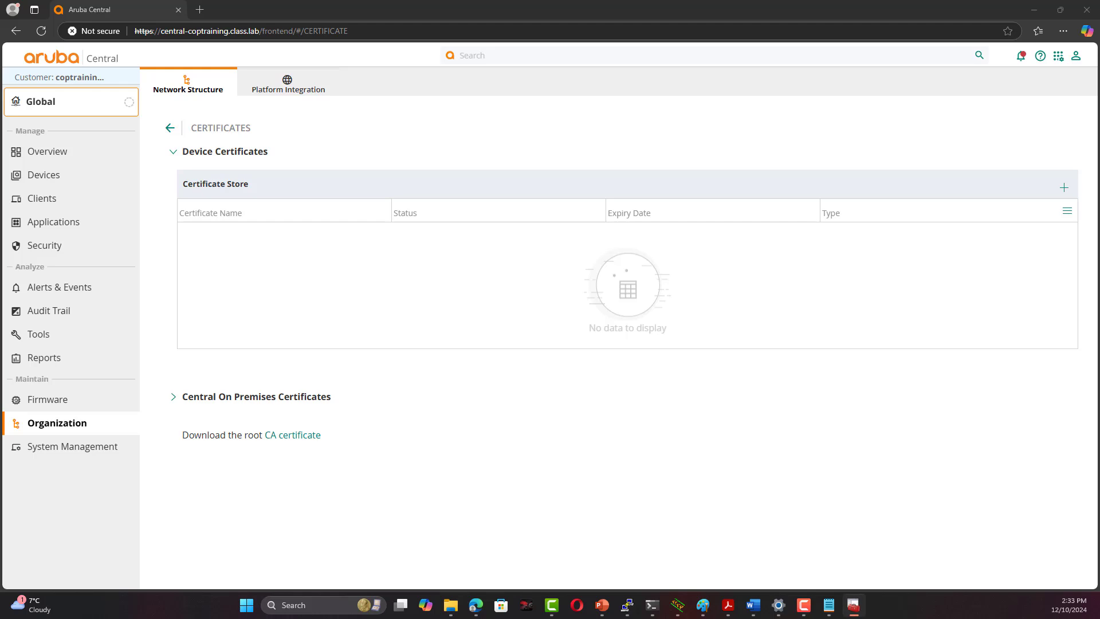
drag(803, 319, 573, 18)
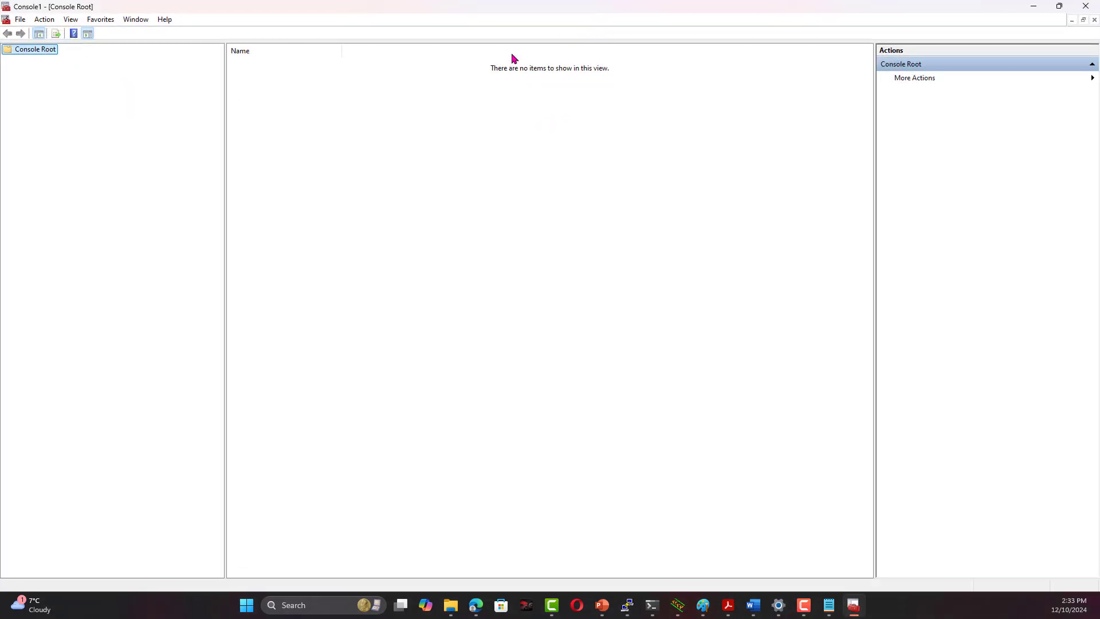
Add a Certificates snap-in for My user account via Add/Remove Snap-ins
click(20, 20)
click(67, 92)
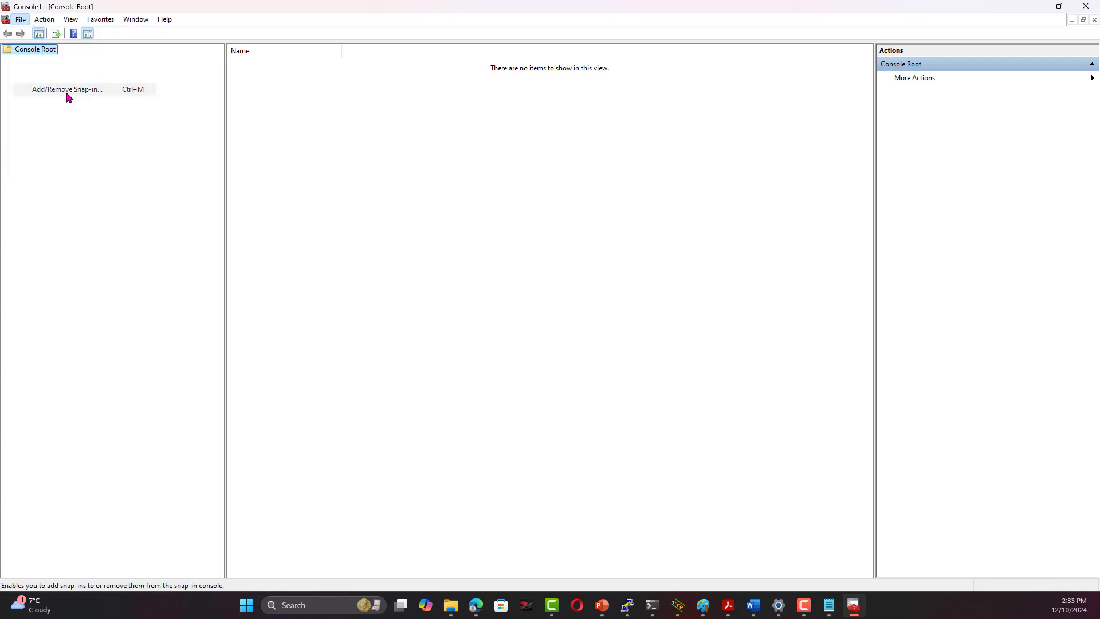
click(417, 247)
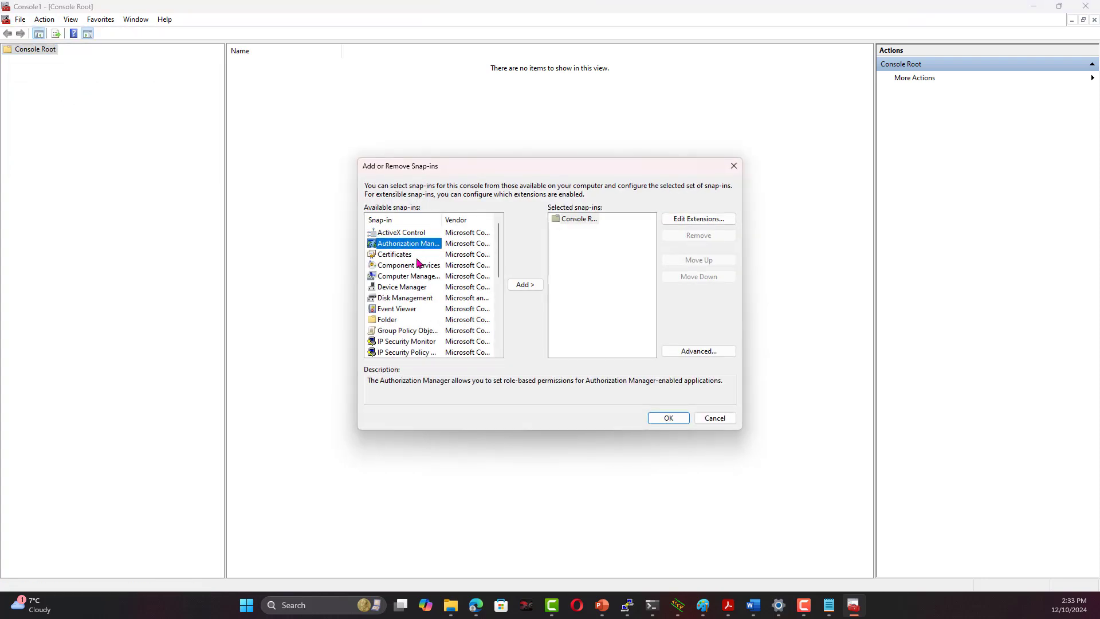
ctrl+click(454, 248)
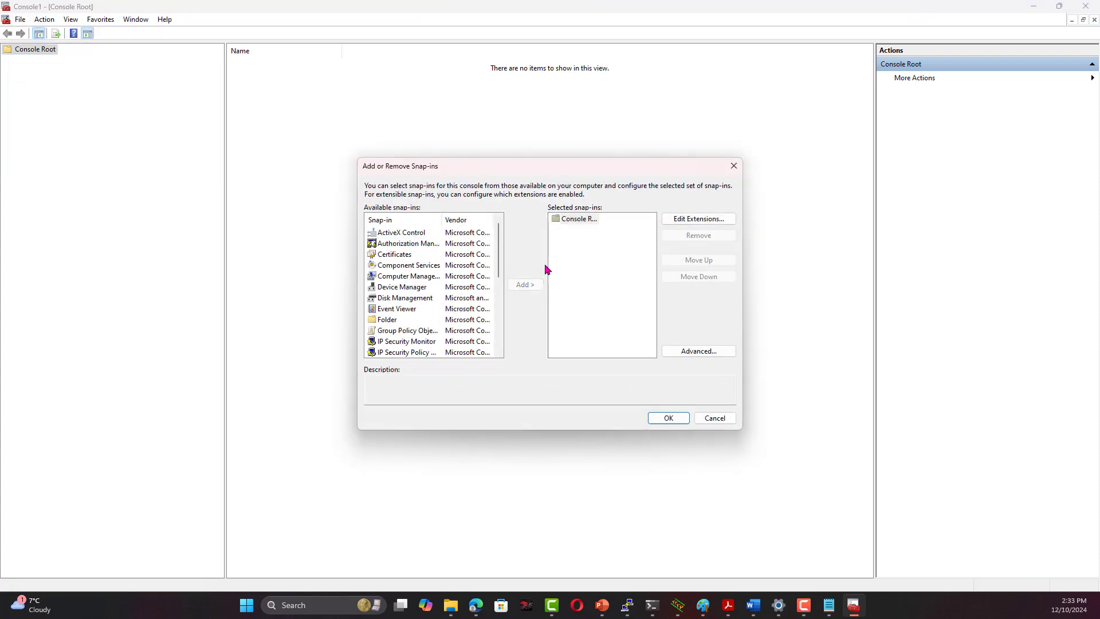
click(406, 254)
click(526, 285)
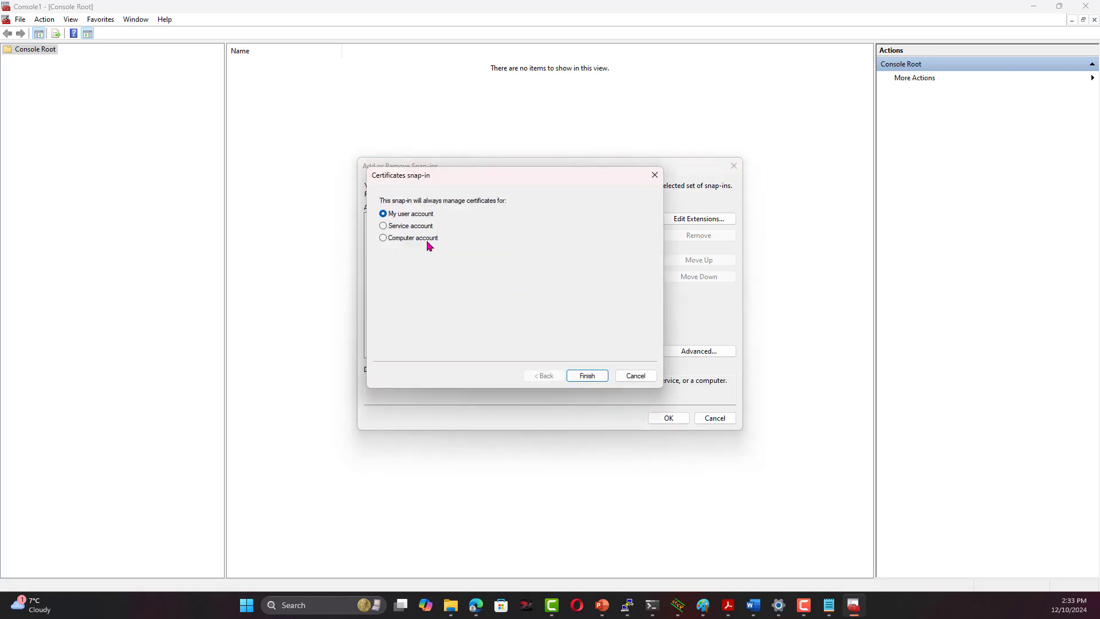
click(584, 378)
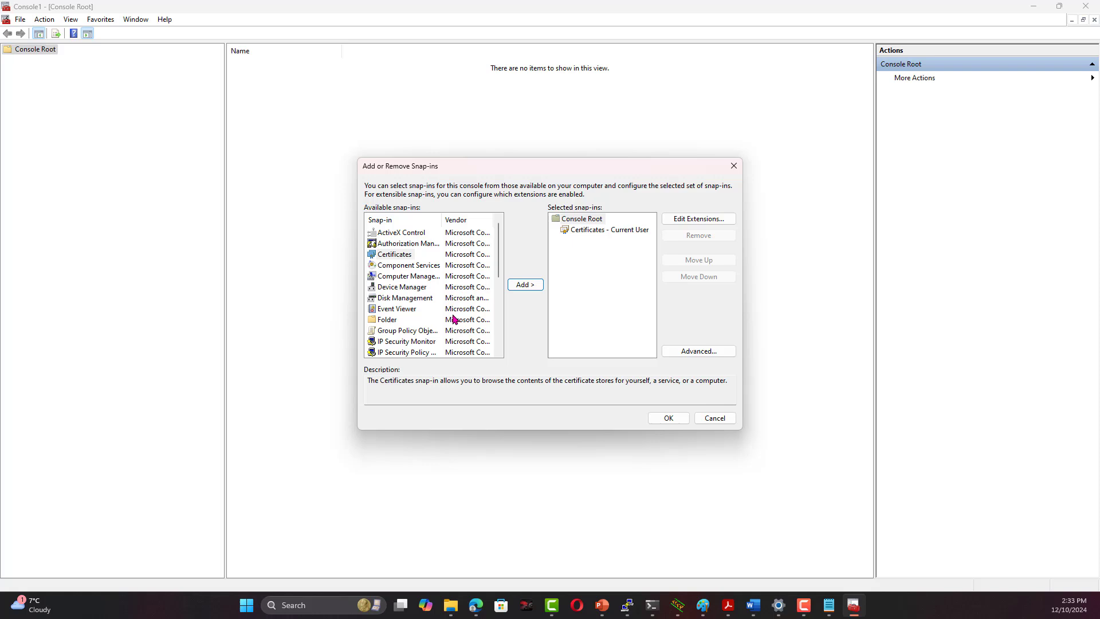
Add a second Certificates snap-in for the Local computer account
click(525, 284)
click(422, 241)
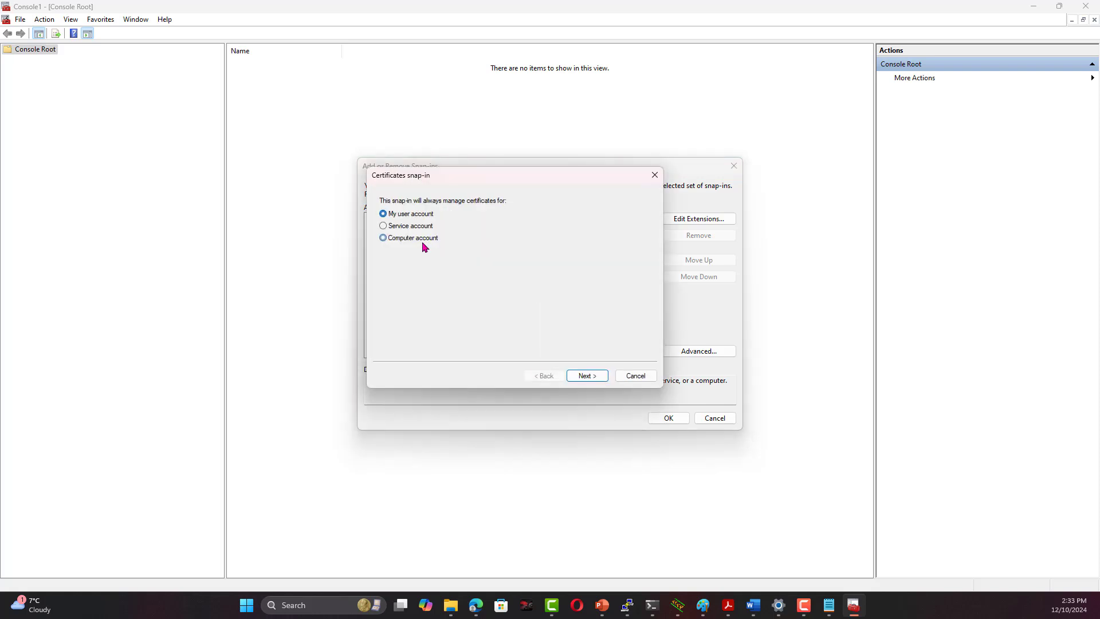
click(588, 376)
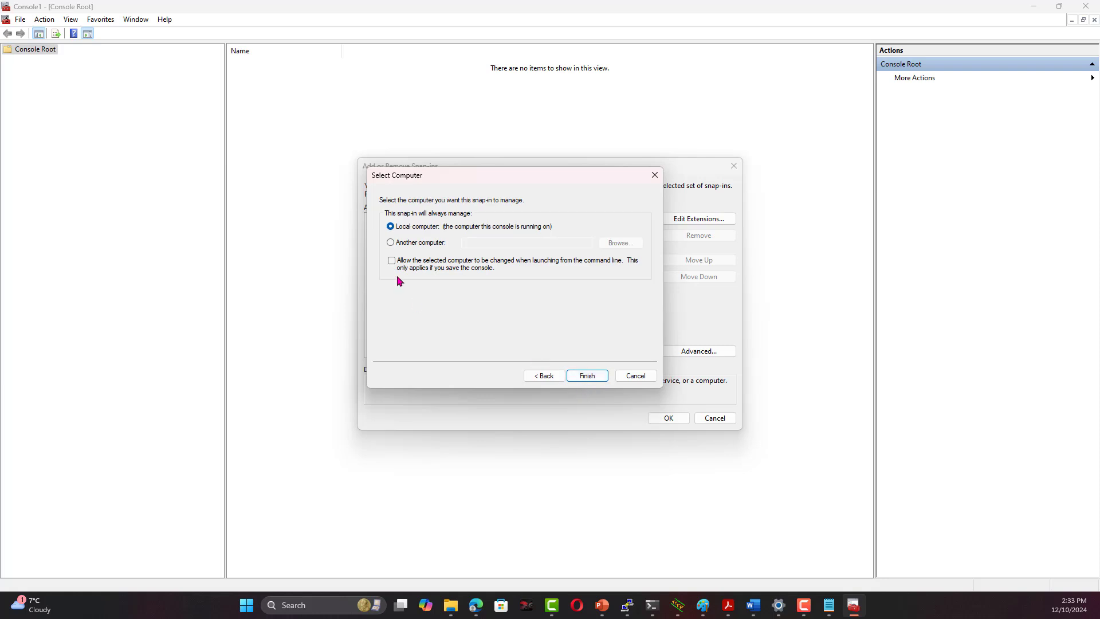
click(587, 376)
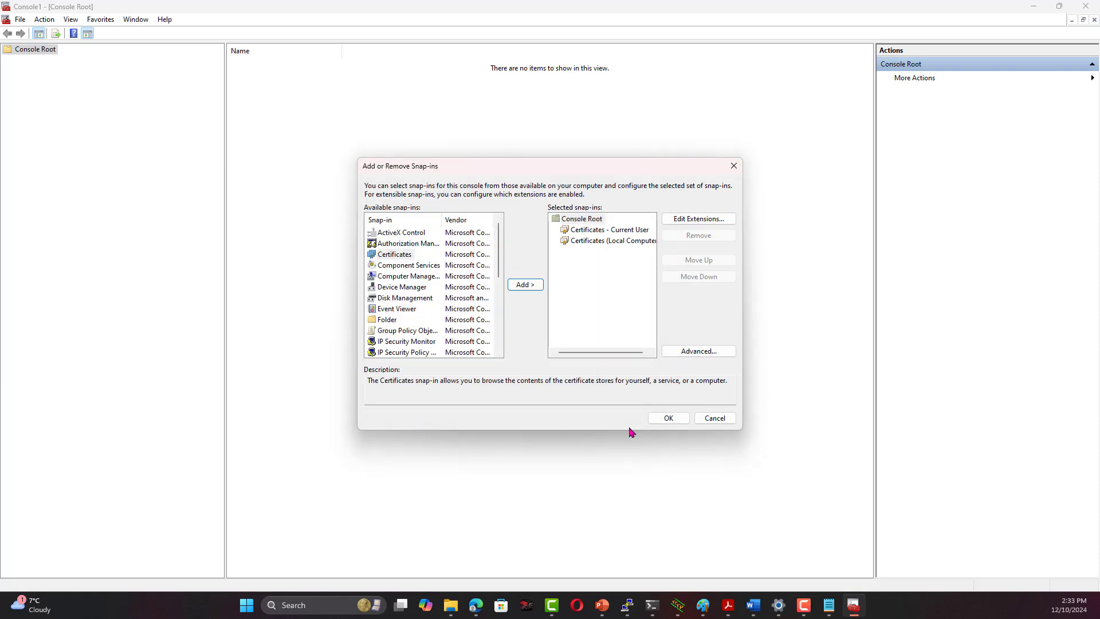
Confirm the snap-ins and open Current User's Trusted Root Certification Authorities certificates (49)
click(668, 418)
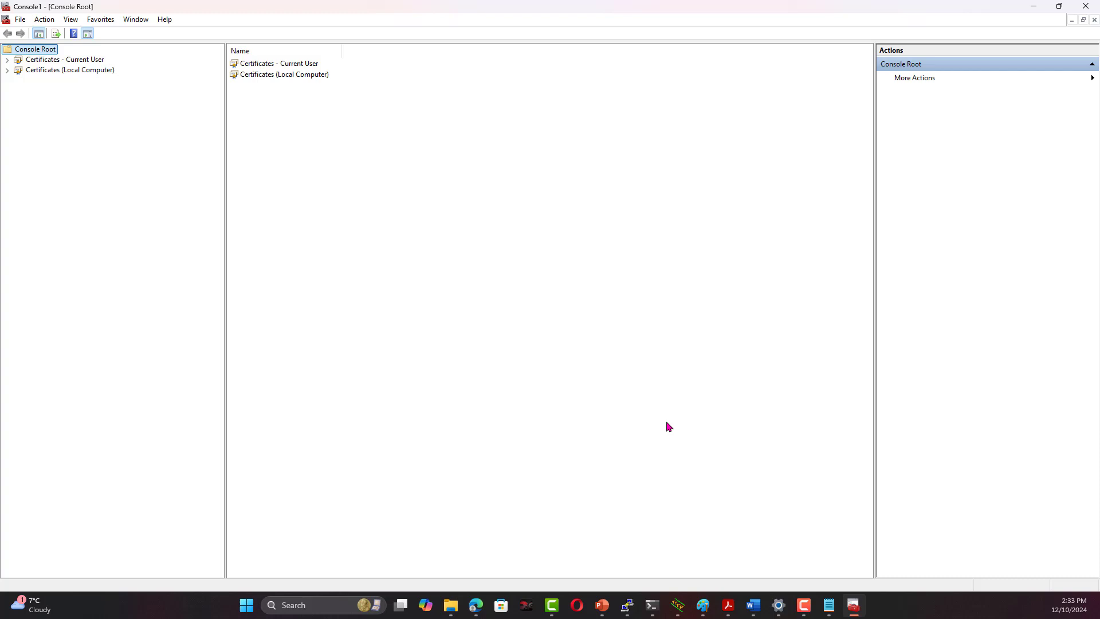
click(7, 60)
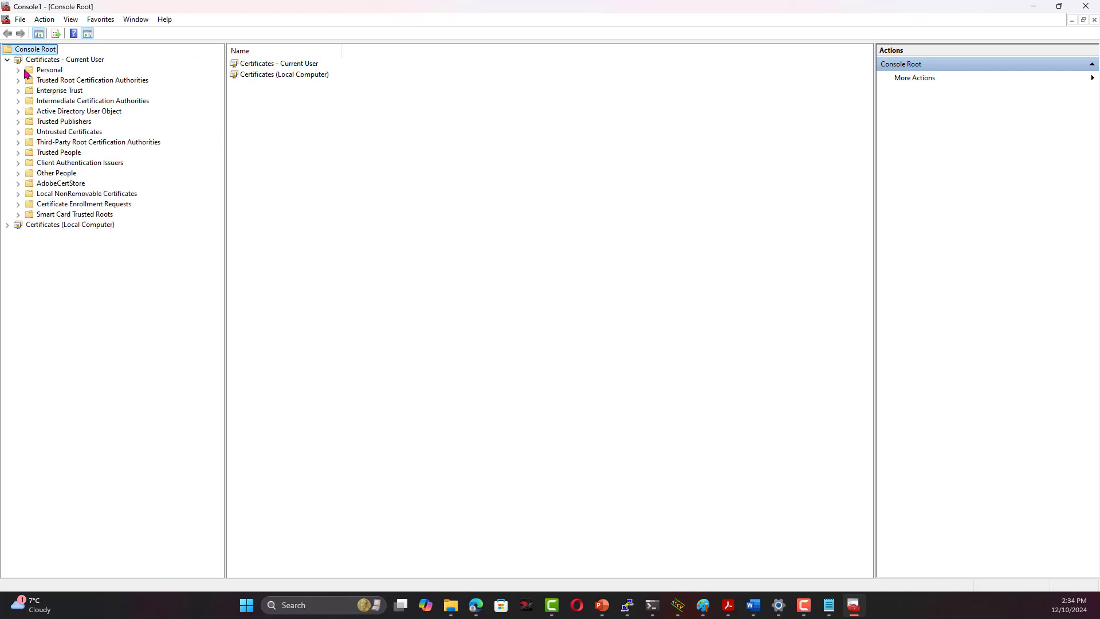
click(18, 70)
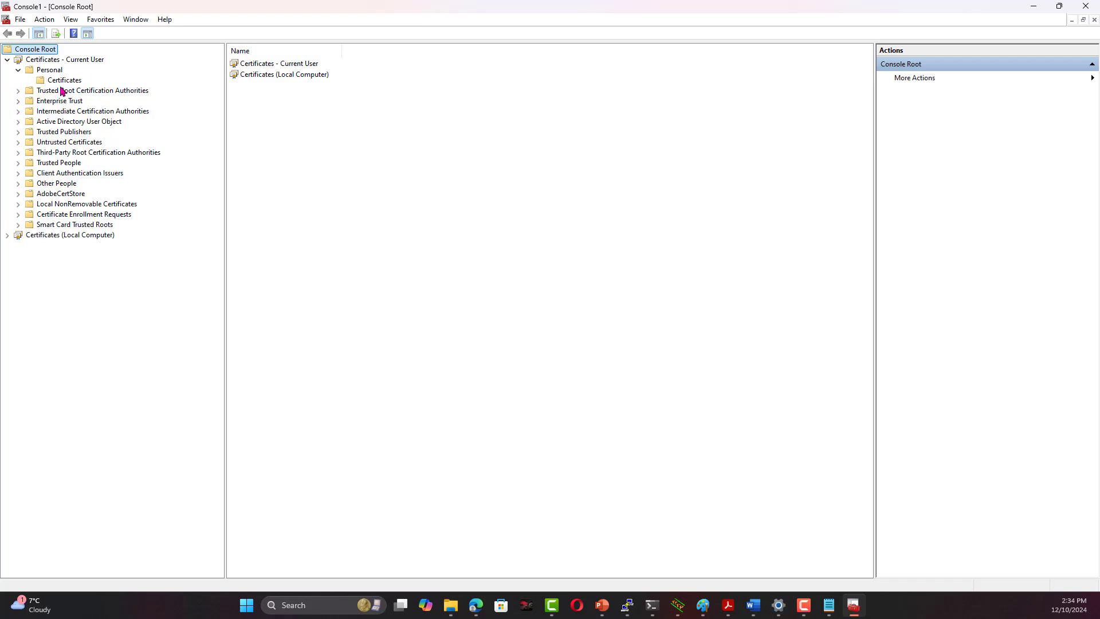
click(18, 91)
click(64, 101)
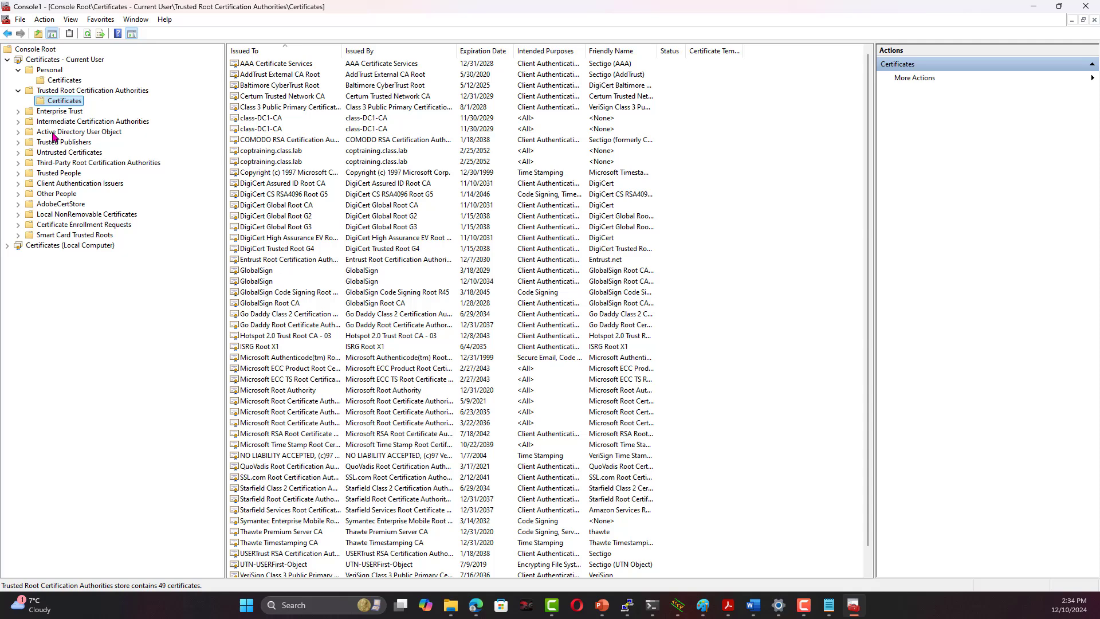
Start a certificate import into Trusted Root Certification Authorities and browse Downloads sorted newest first
right_click(63, 101)
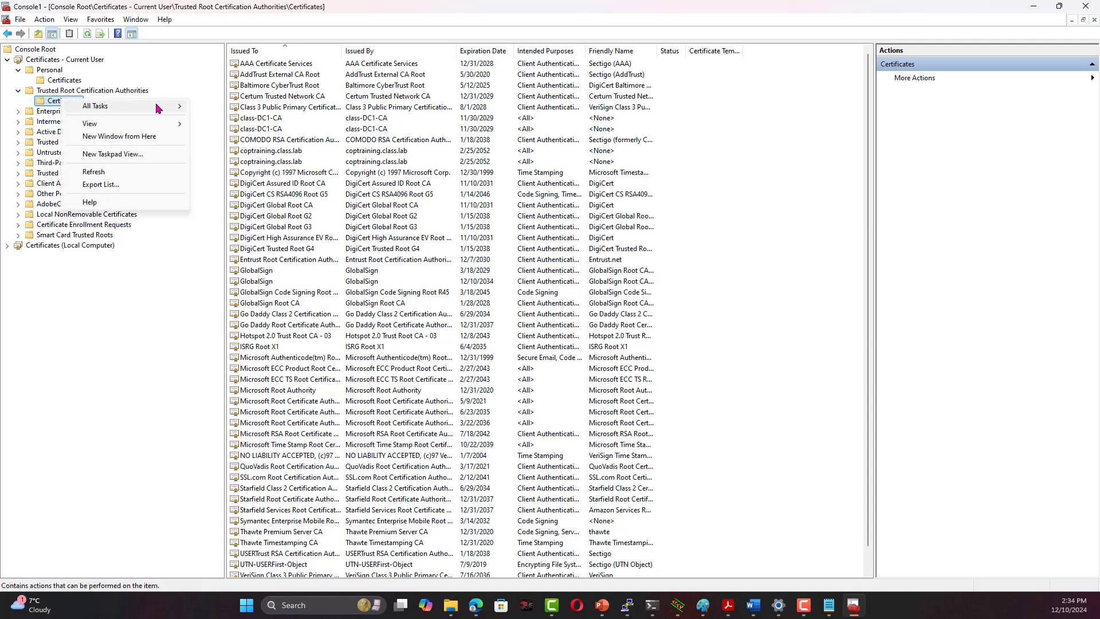
mouse_move(159, 108)
click(220, 107)
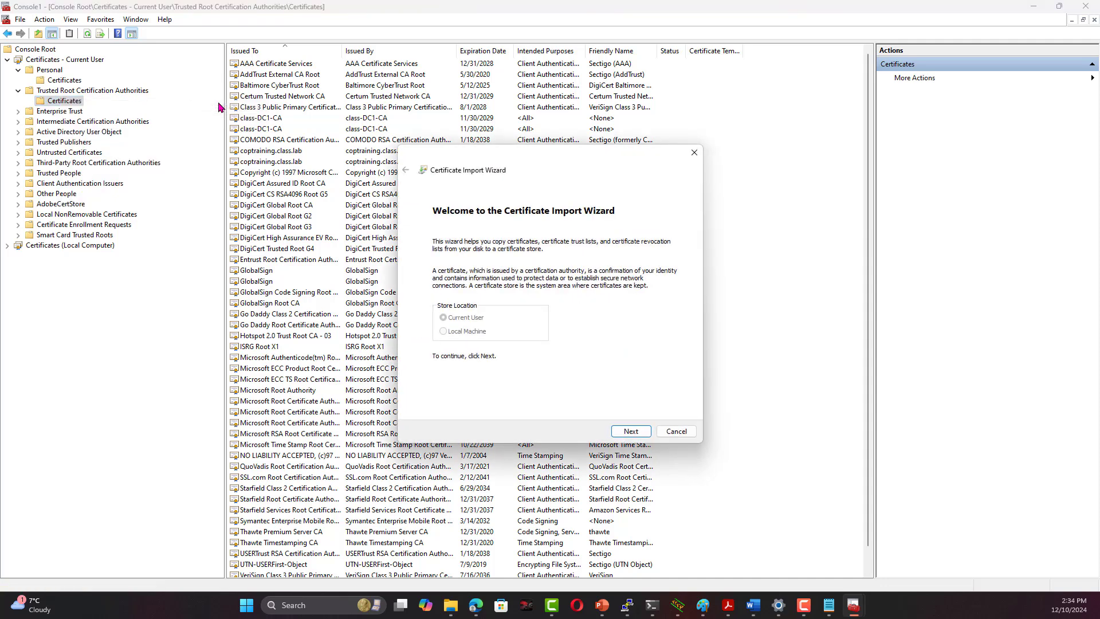
click(629, 430)
click(646, 264)
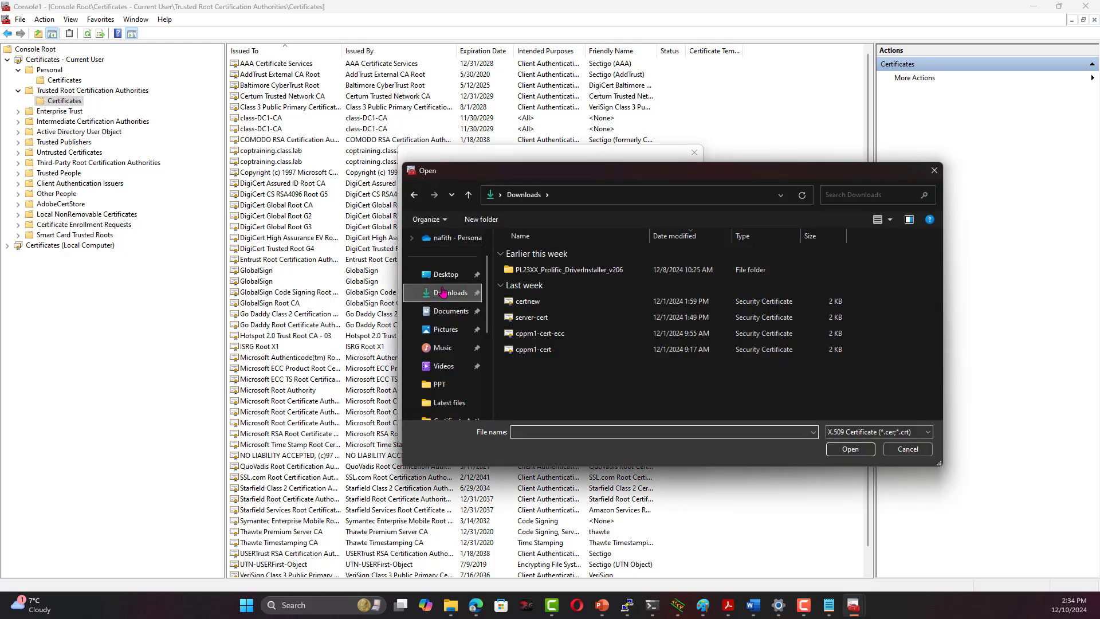
click(438, 293)
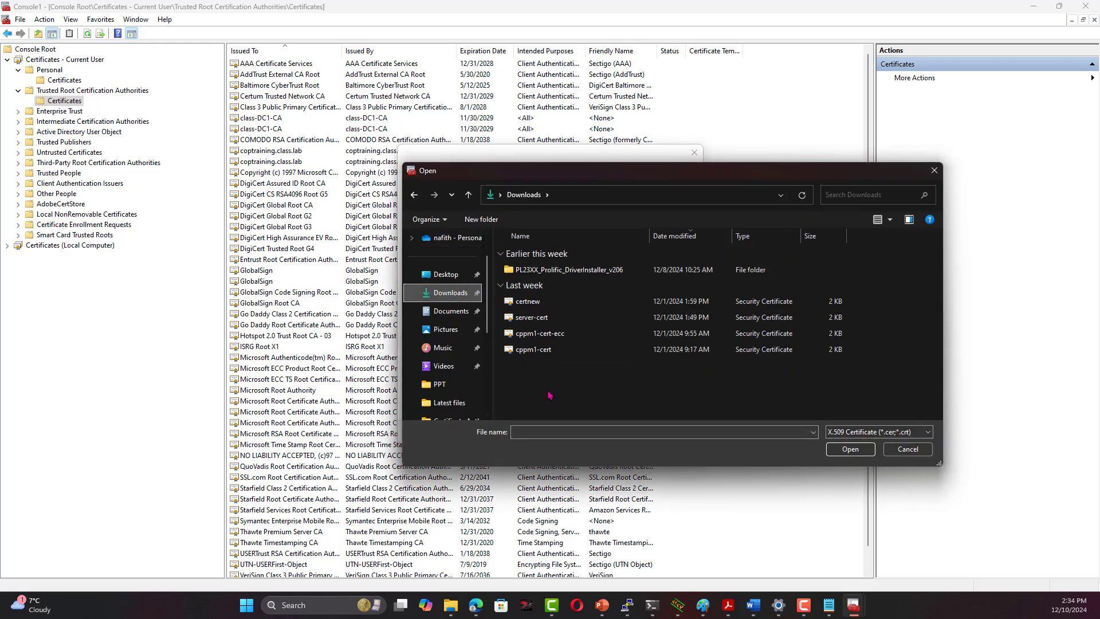
click(670, 238)
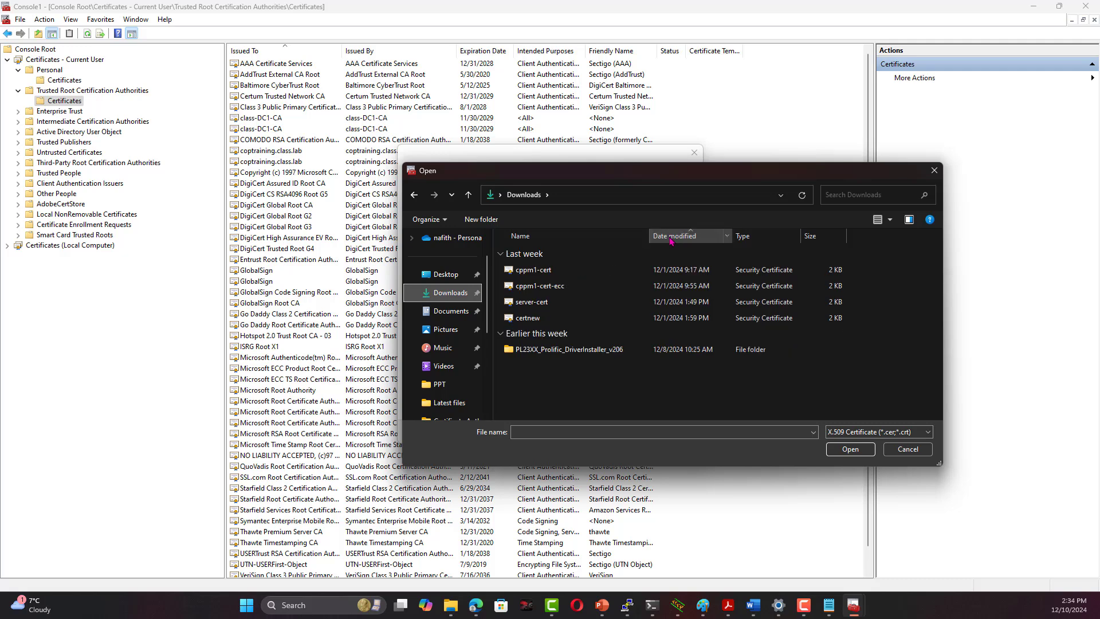
click(672, 241)
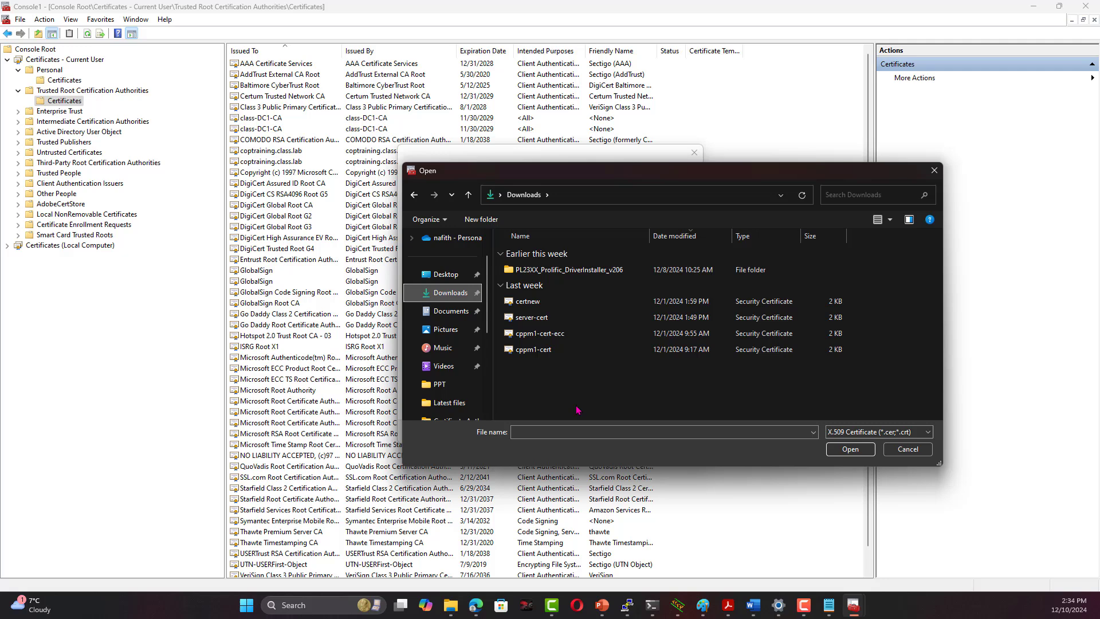
Select root_certificate.pem in Downloads, showing all file types
click(556, 318)
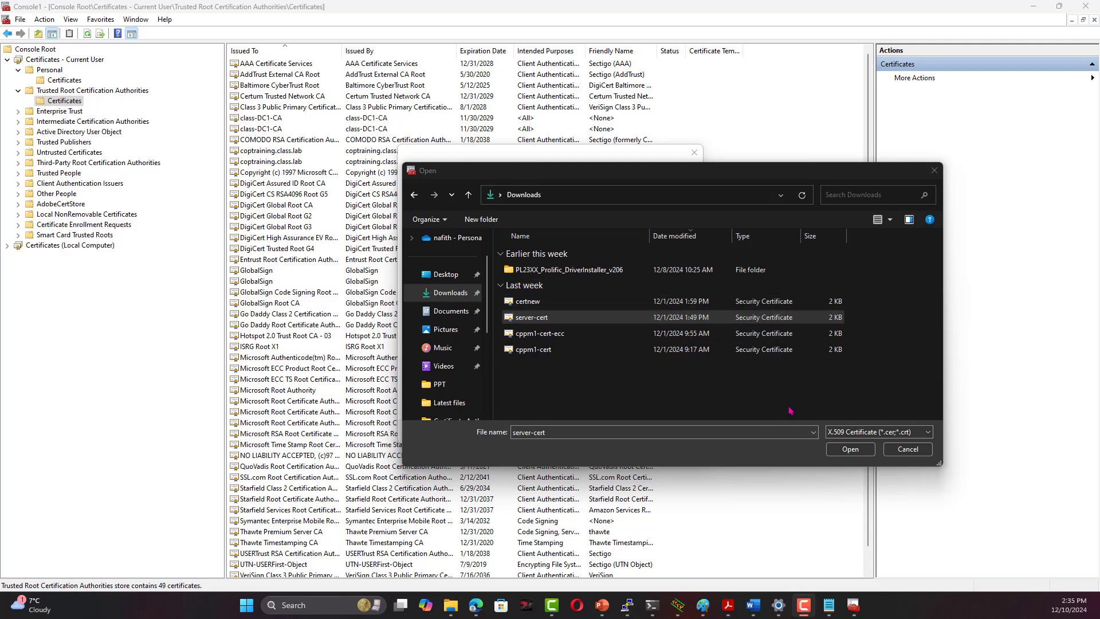
click(927, 433)
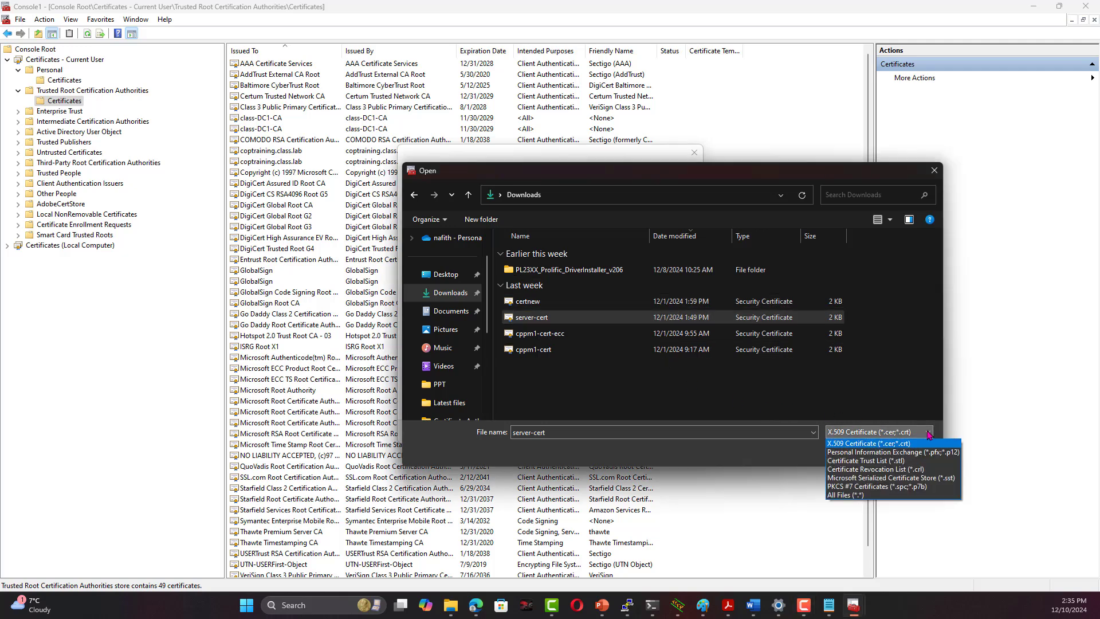
click(854, 496)
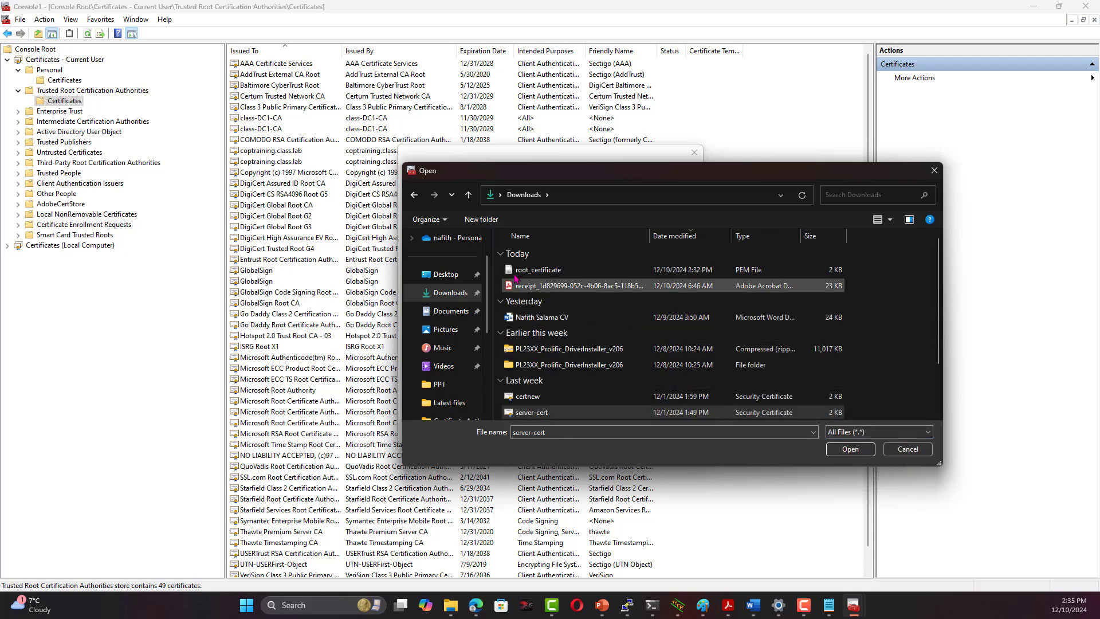
click(522, 270)
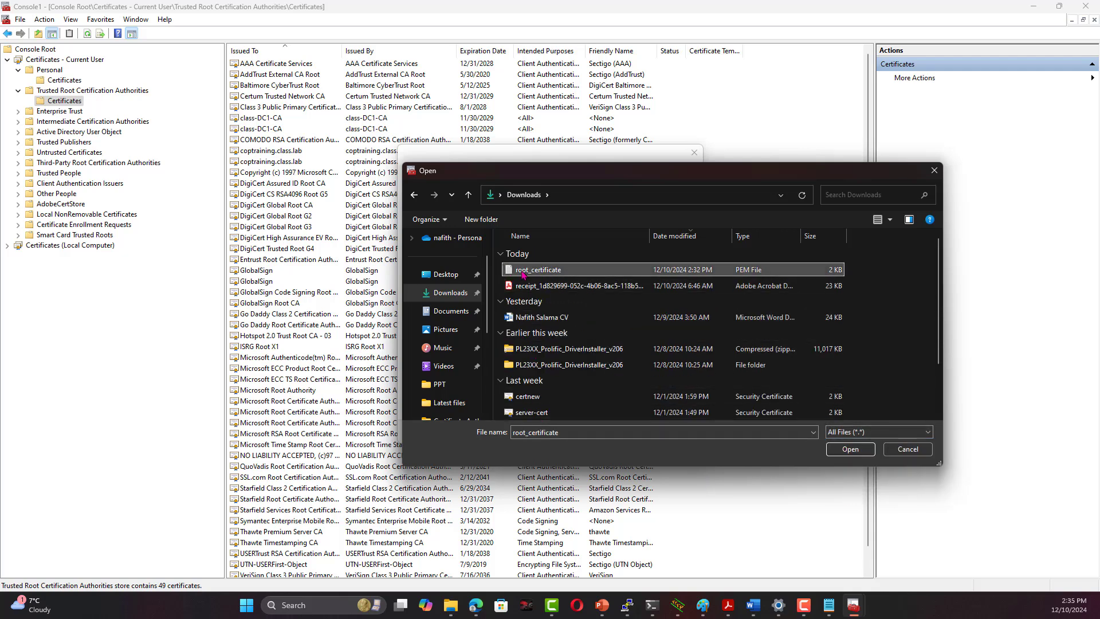
click(856, 451)
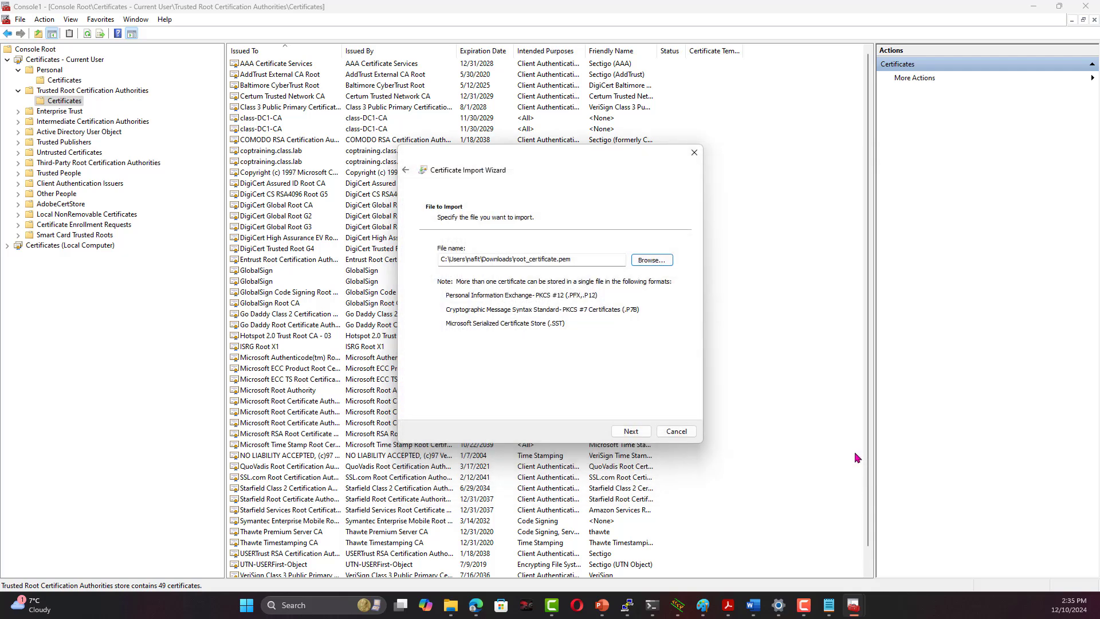
Finish importing into Trusted Root Certification Authorities, approving the coptraining.class.lab security warning
click(630, 431)
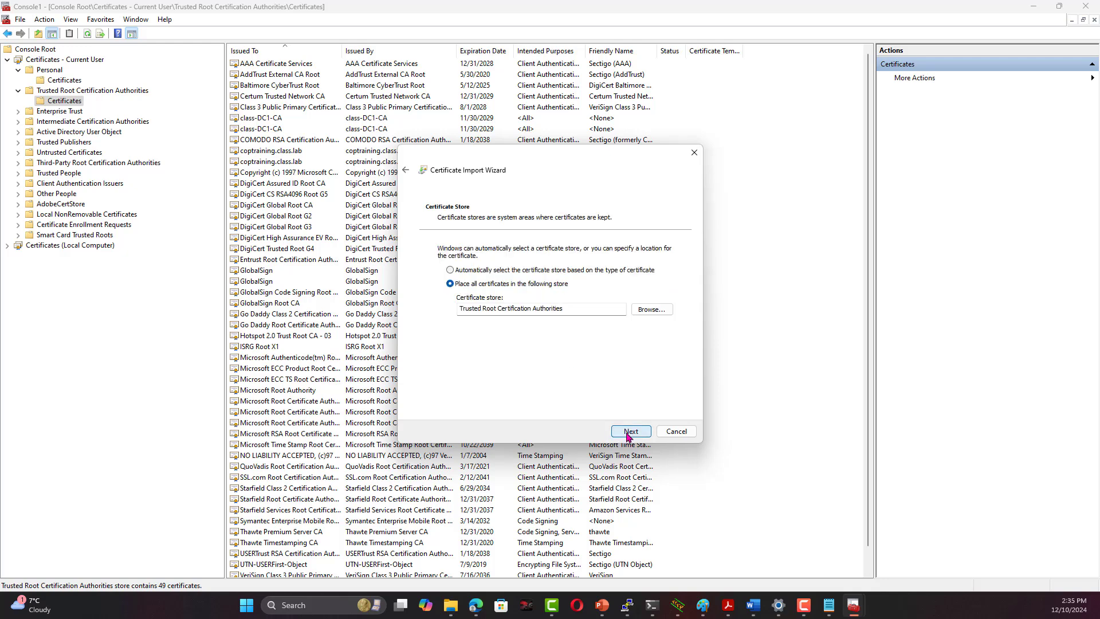
click(629, 433)
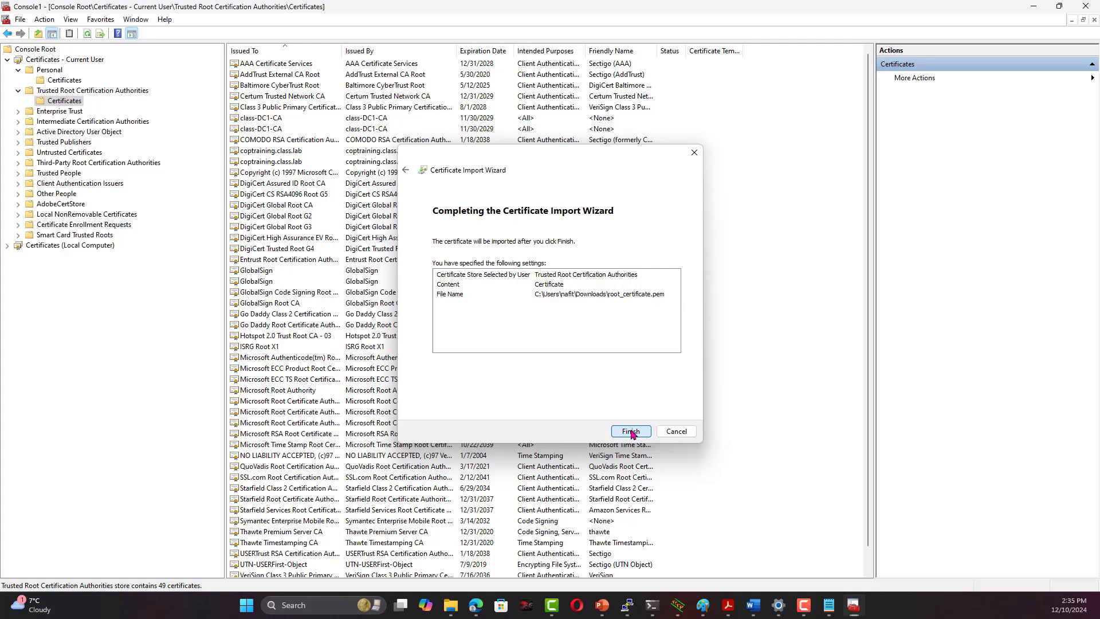
click(630, 431)
click(609, 421)
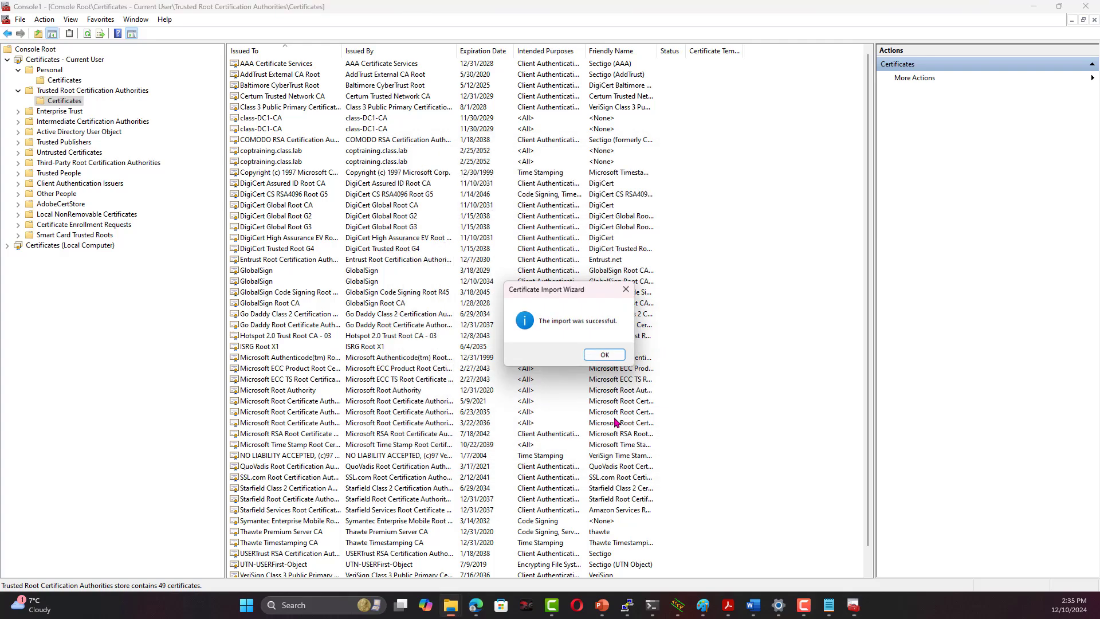
click(606, 356)
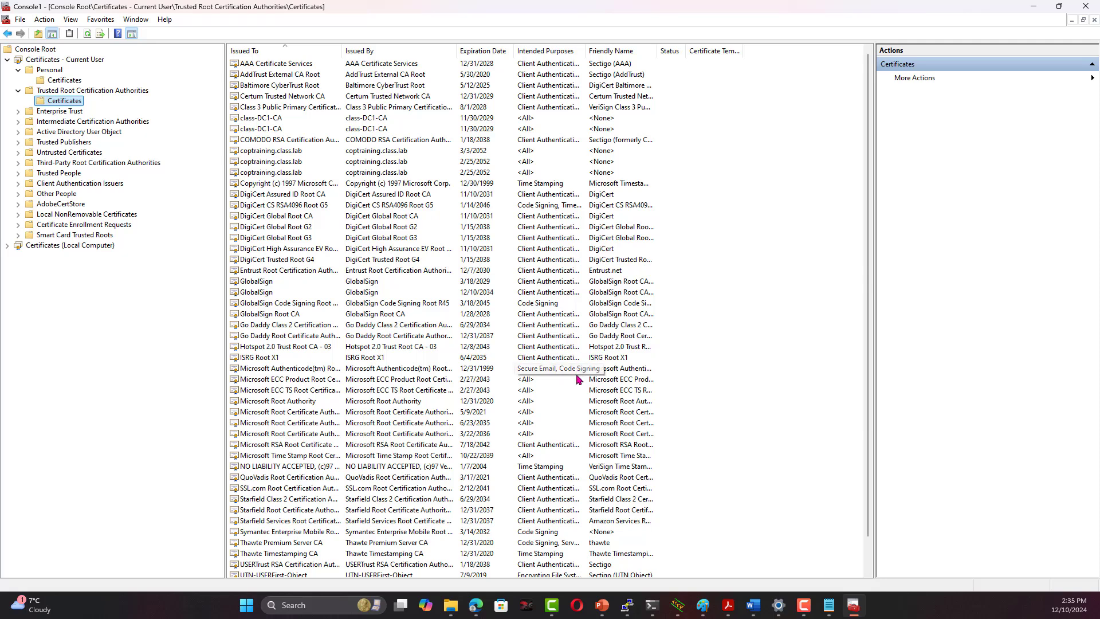
Open the Local Computer Trusted Root Certification Authorities certificates and start an import
click(10, 246)
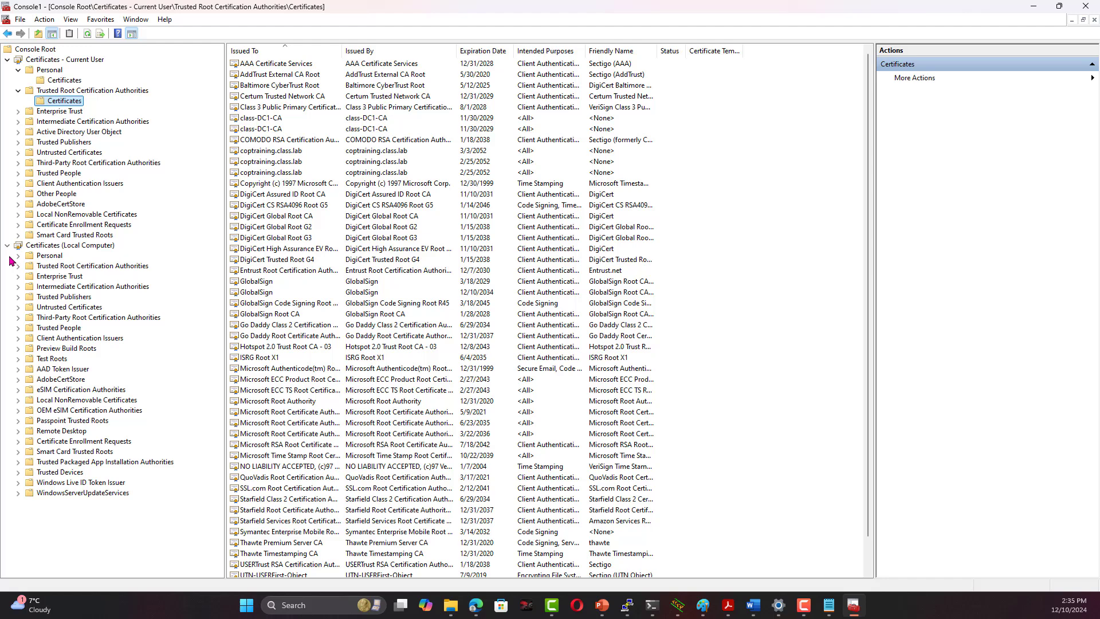
click(18, 266)
click(64, 276)
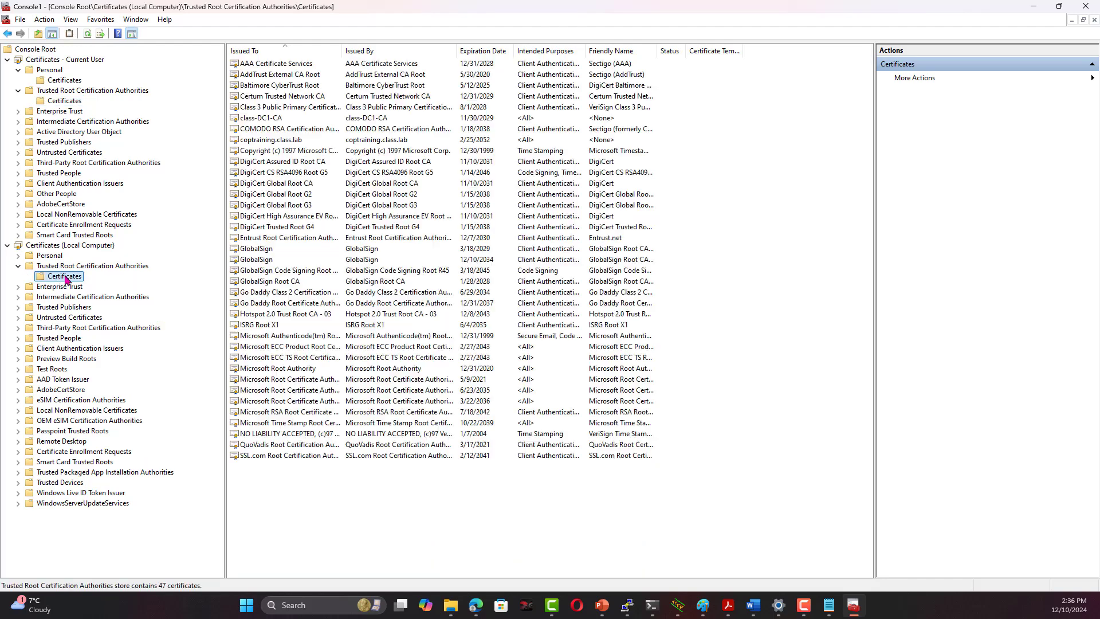
right_click(67, 278)
mouse_move(115, 285)
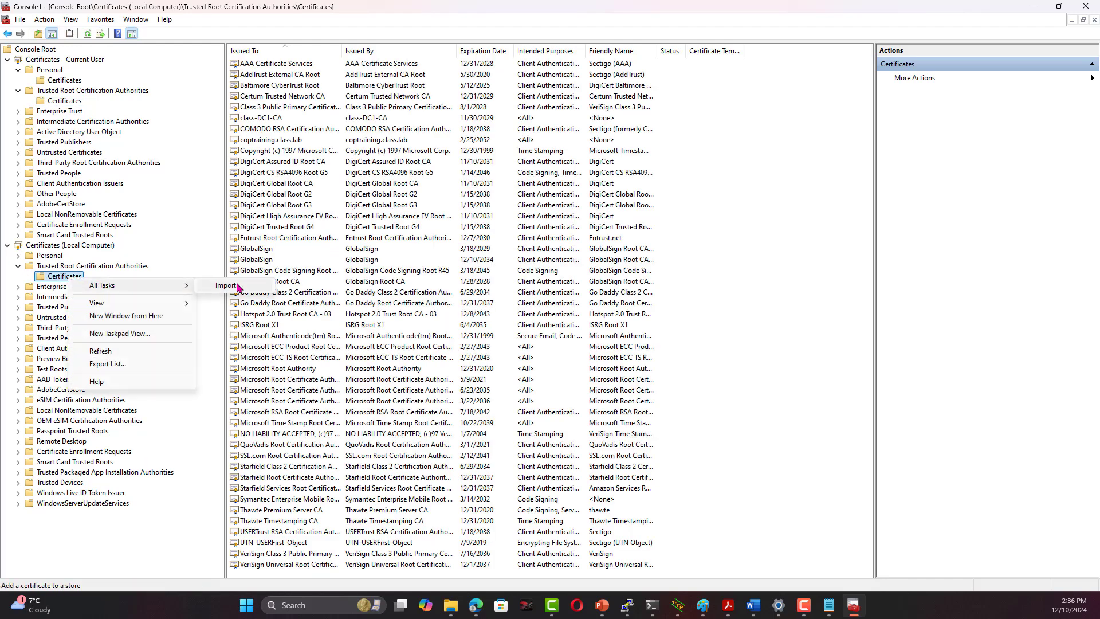
click(241, 285)
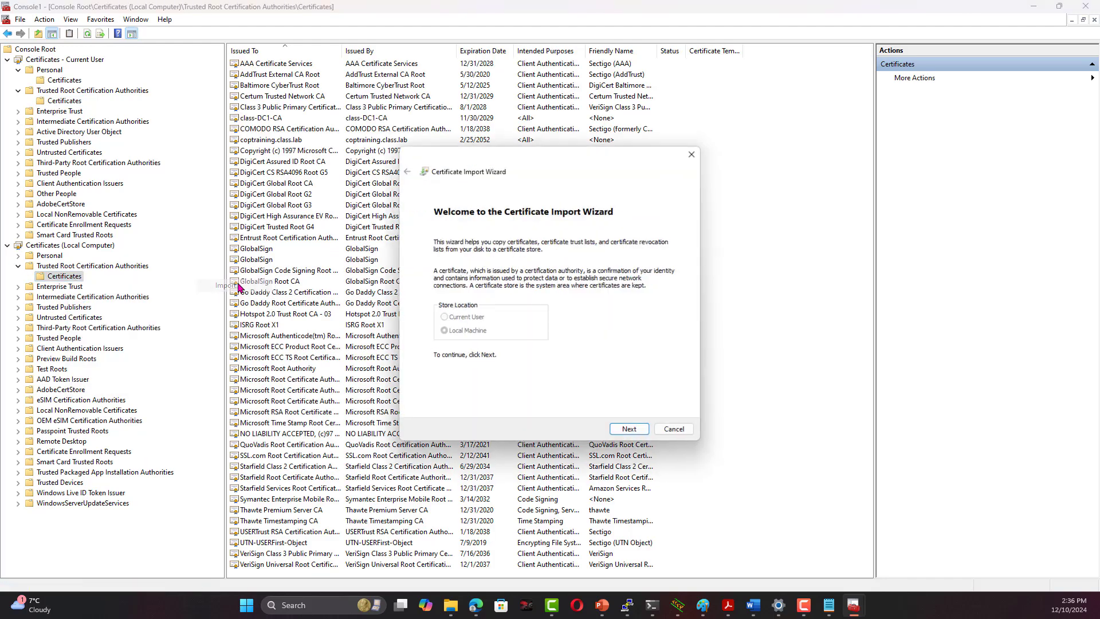
Choose root_certificate.pem from Downloads with all file types shown
click(628, 431)
click(667, 260)
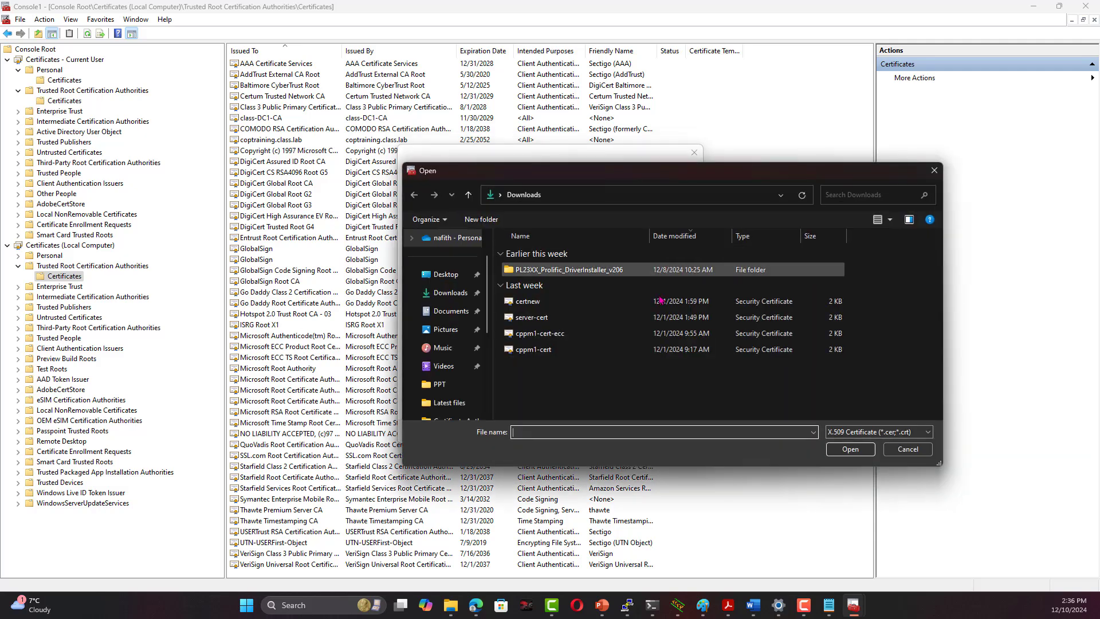
click(862, 432)
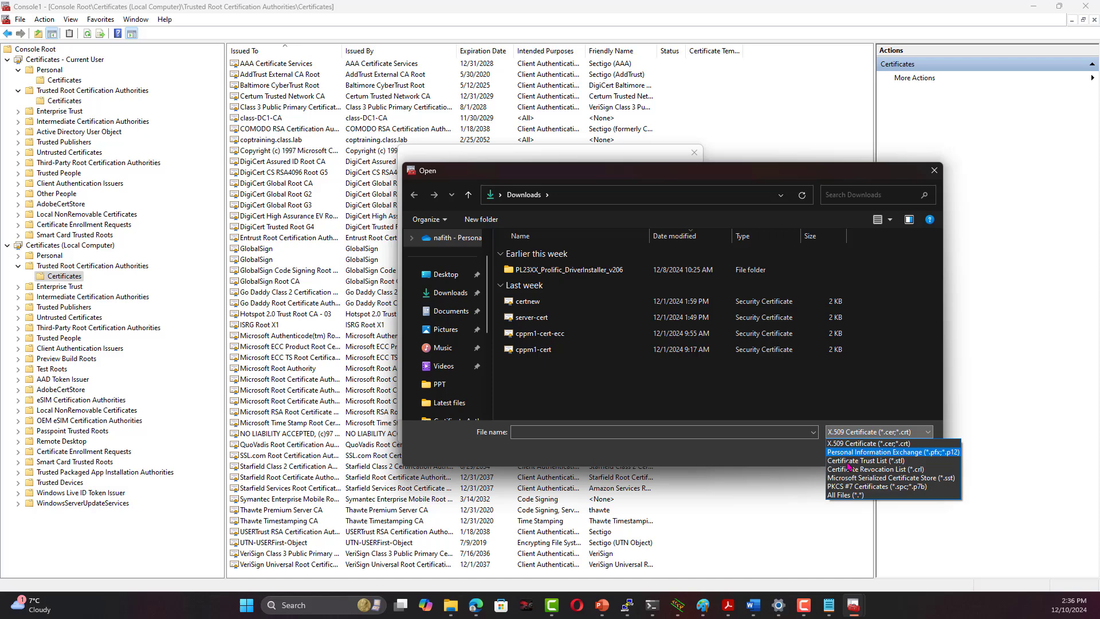
click(845, 495)
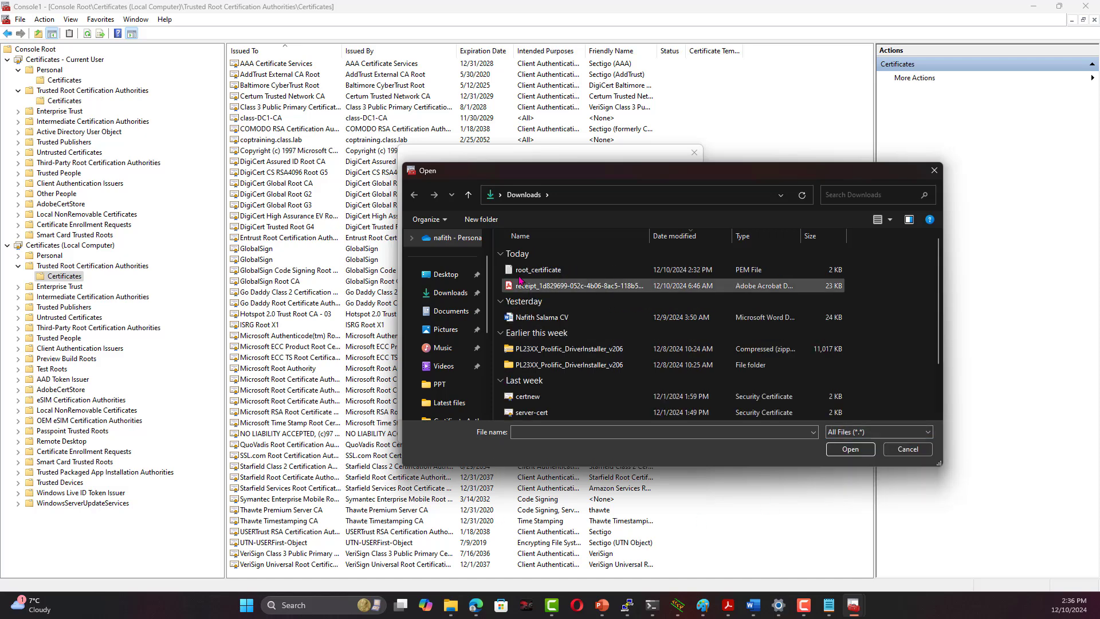
click(535, 270)
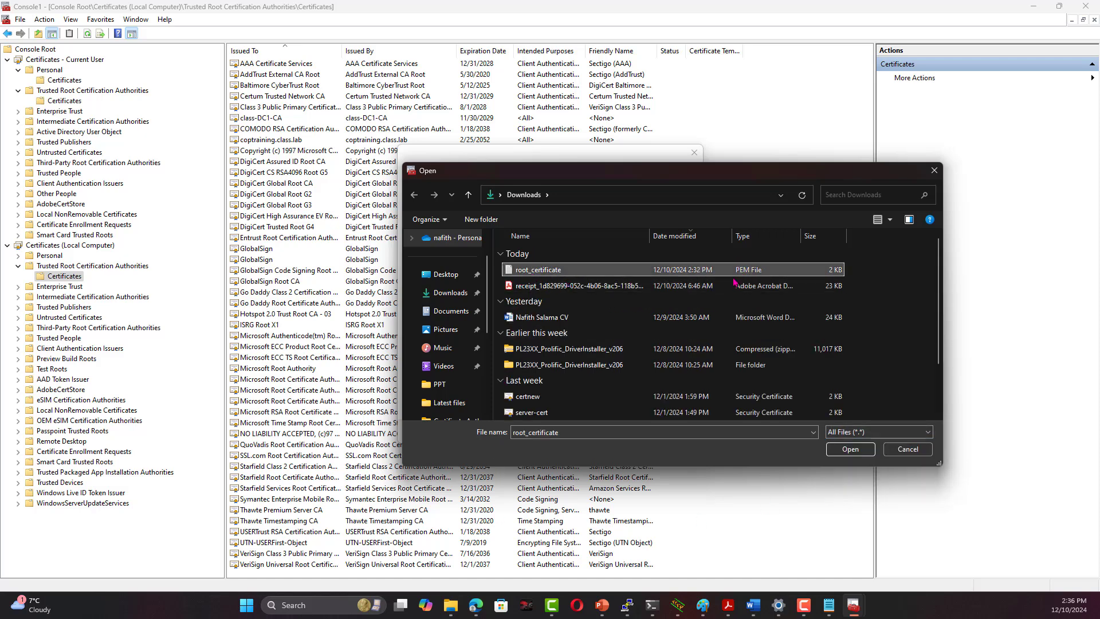
click(850, 449)
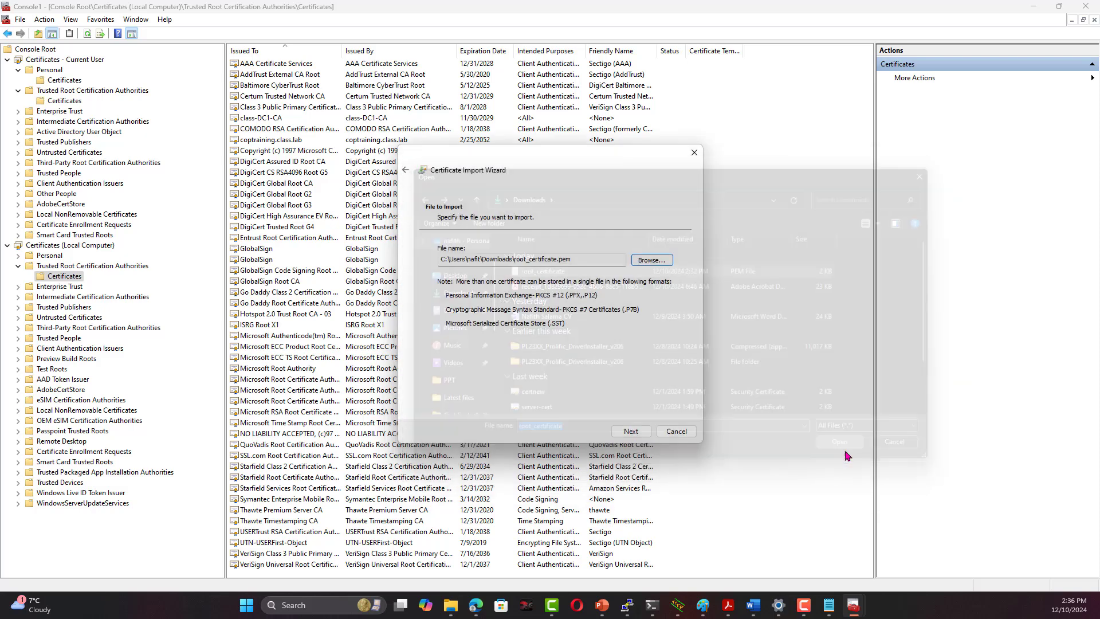
Complete the import into Trusted Root Certification Authorities and dismiss the success message
click(633, 438)
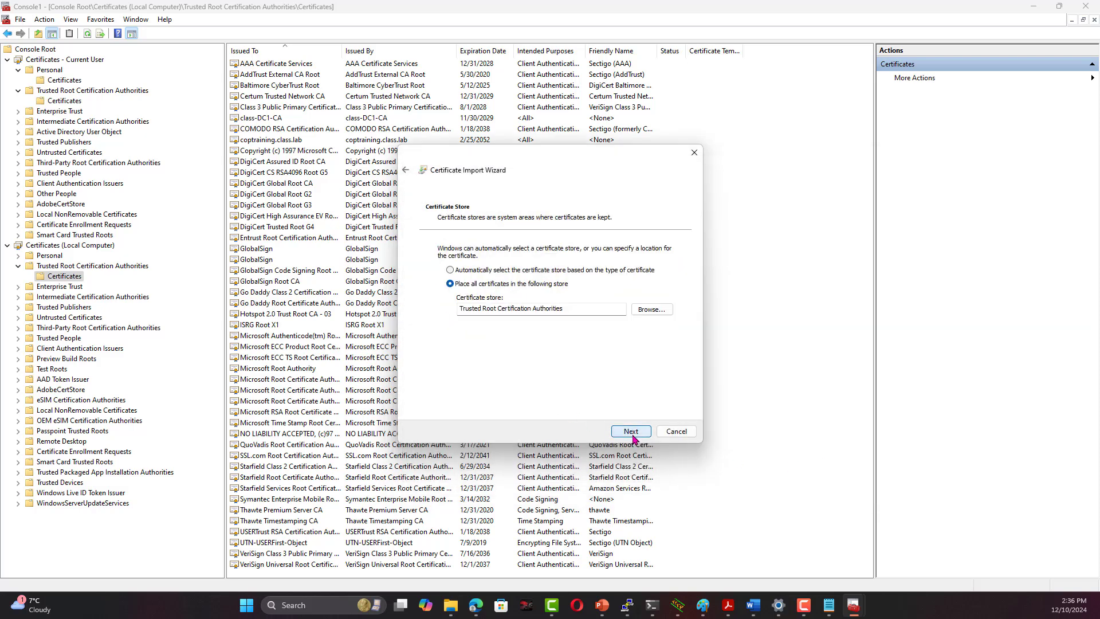
click(632, 438)
click(634, 436)
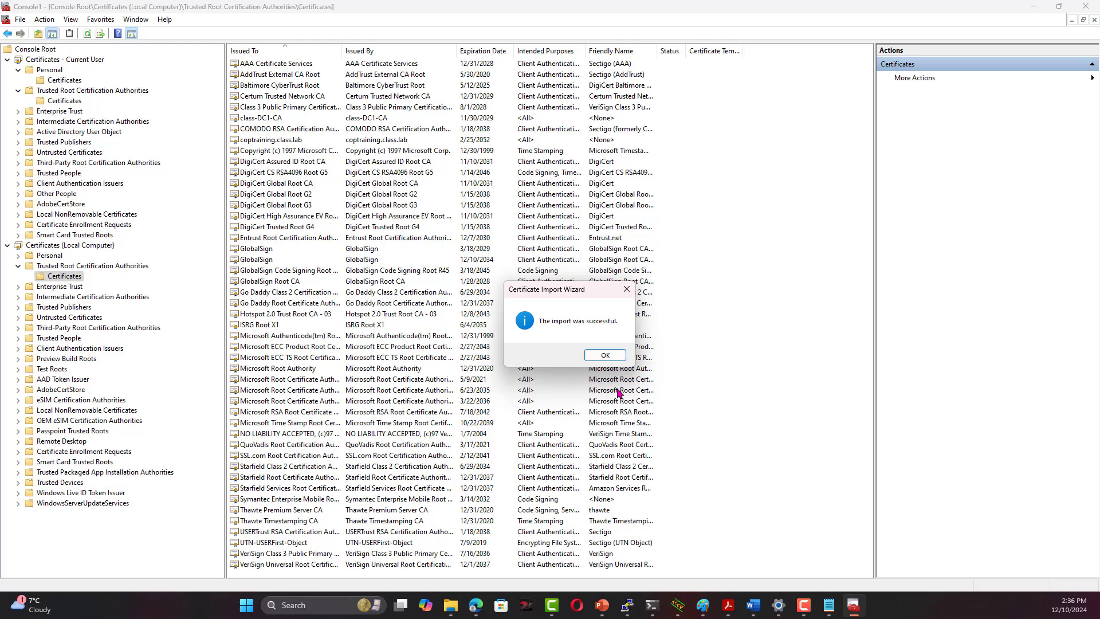
click(605, 355)
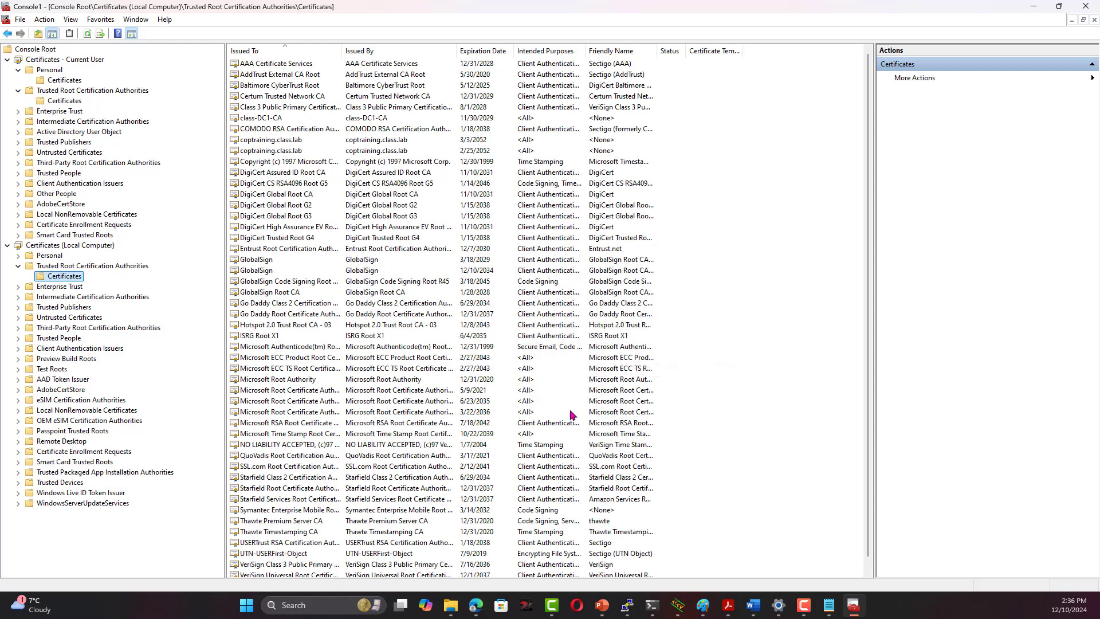
Minimize the certificates console and reload the Aruba Central page with F5
click(1033, 7)
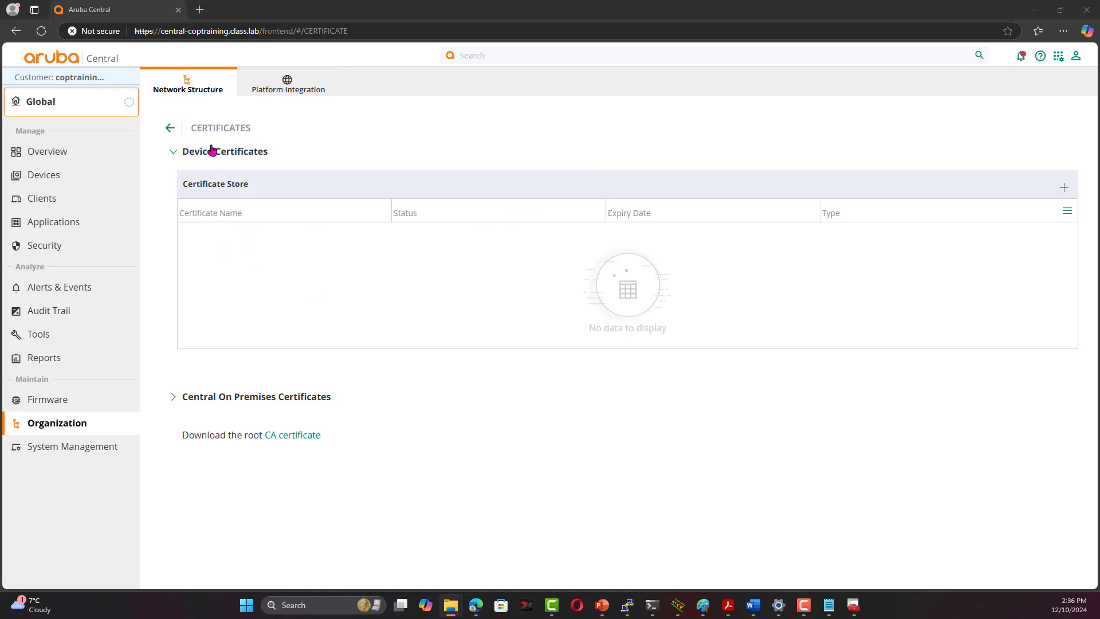
key(F5)
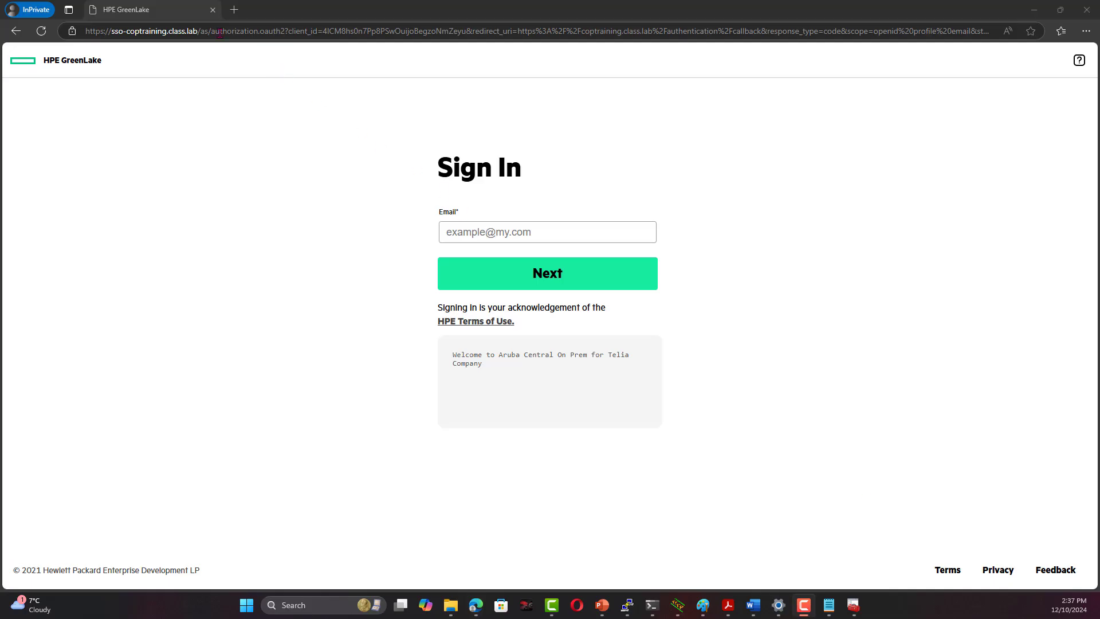
Verify the sign-in page's secure connection and inspect its trusted coptraining.class.lab certificate
click(72, 31)
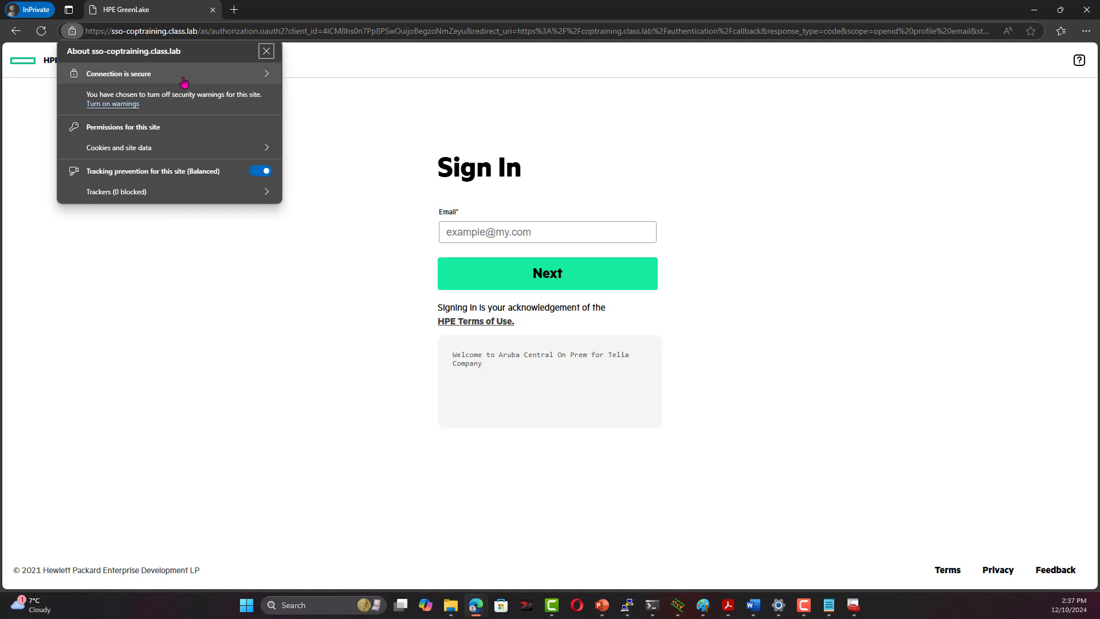
click(182, 78)
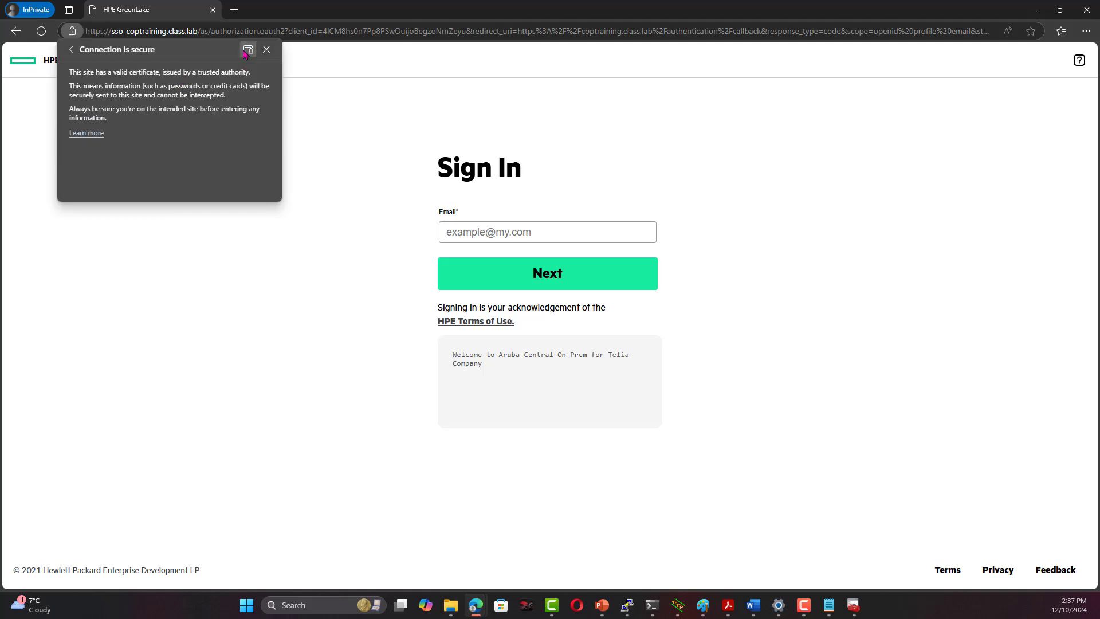
click(248, 51)
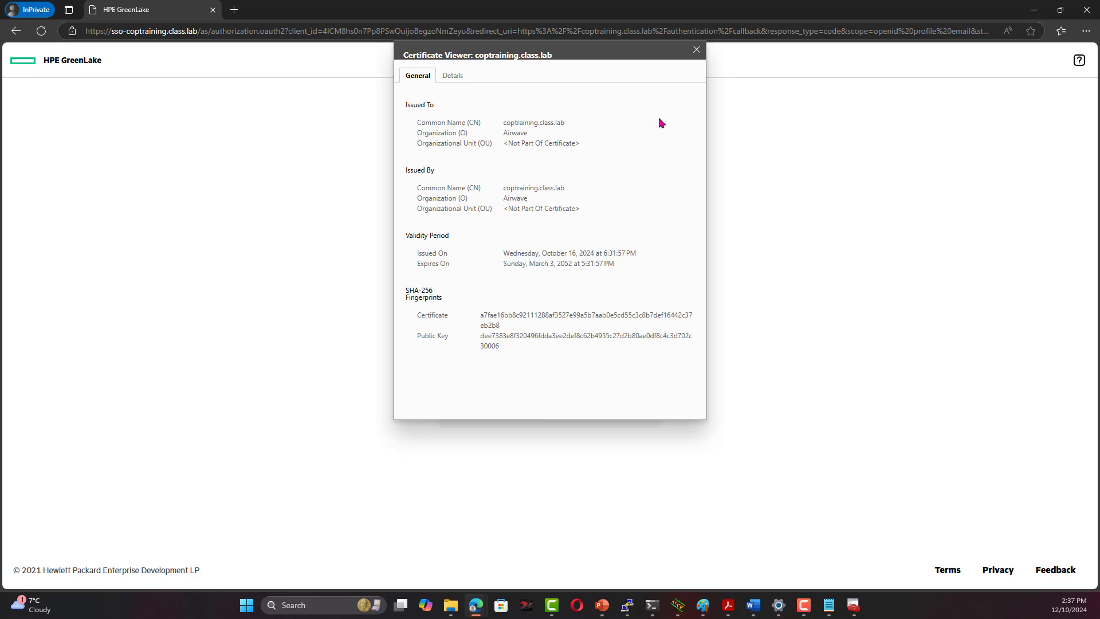
click(695, 49)
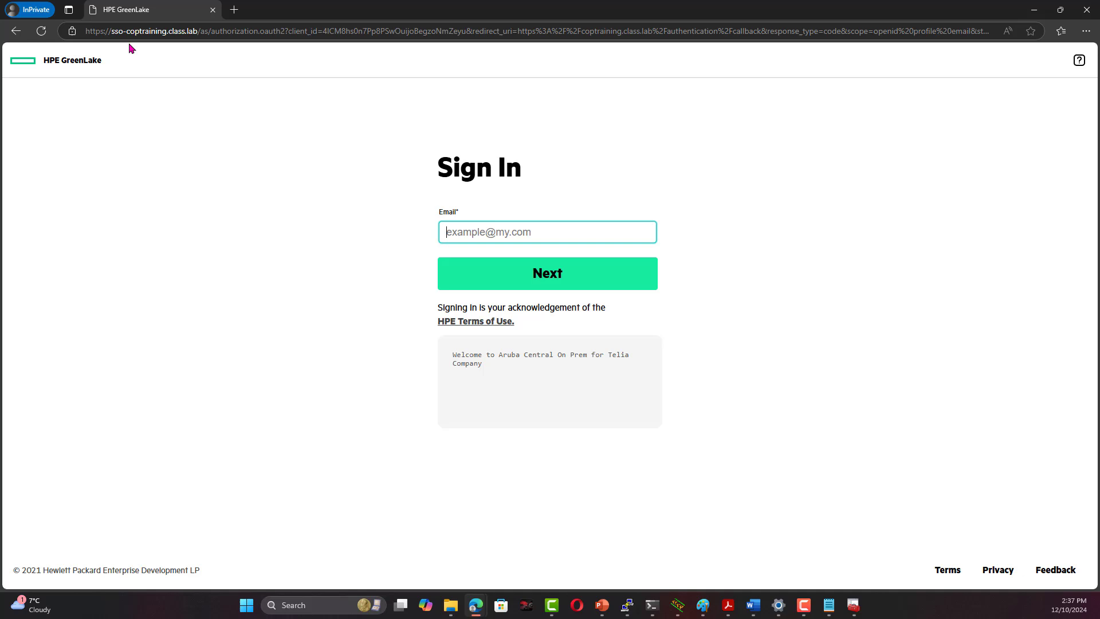
Fill in the admin account email from saved suggestions and continue to the password step
click(543, 231)
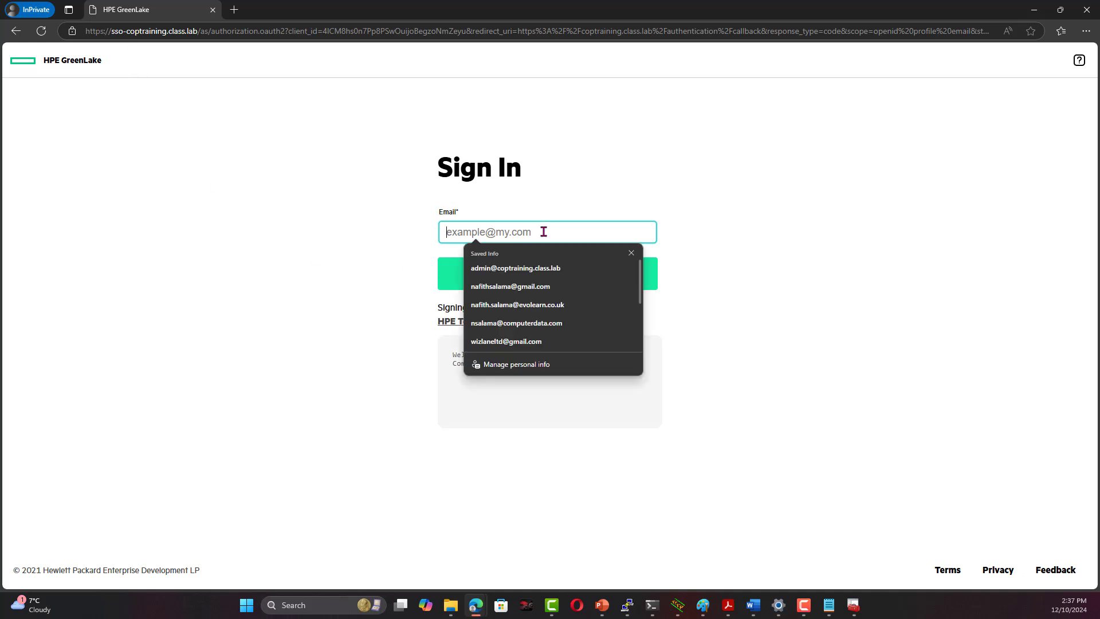
click(532, 270)
click(528, 276)
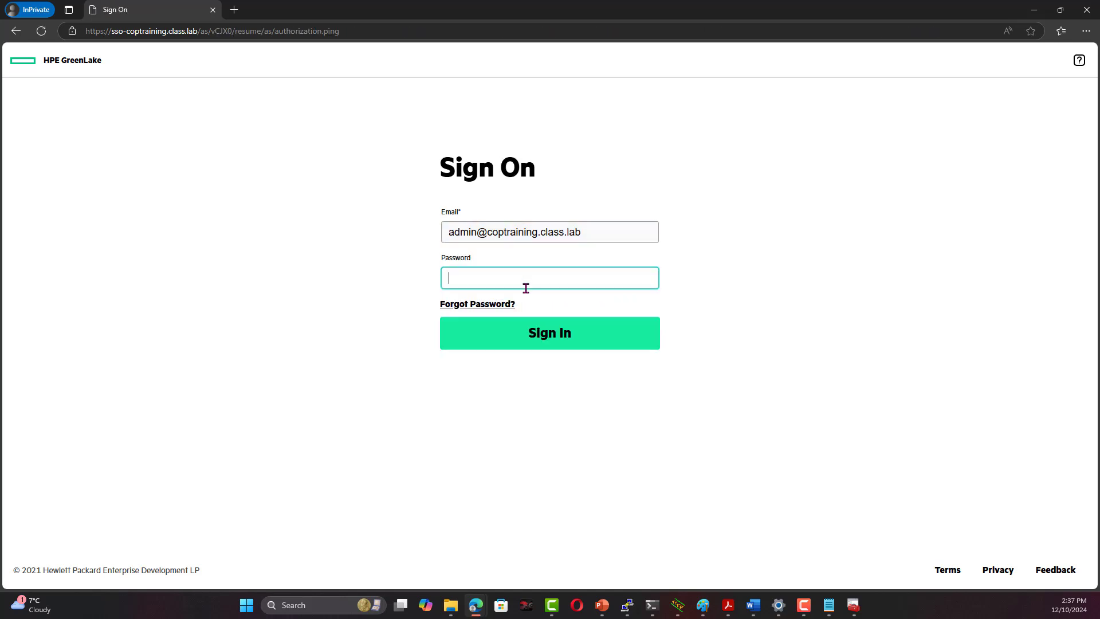
click(523, 275)
Enter the account password and sign in to Aruba Central
key(super)
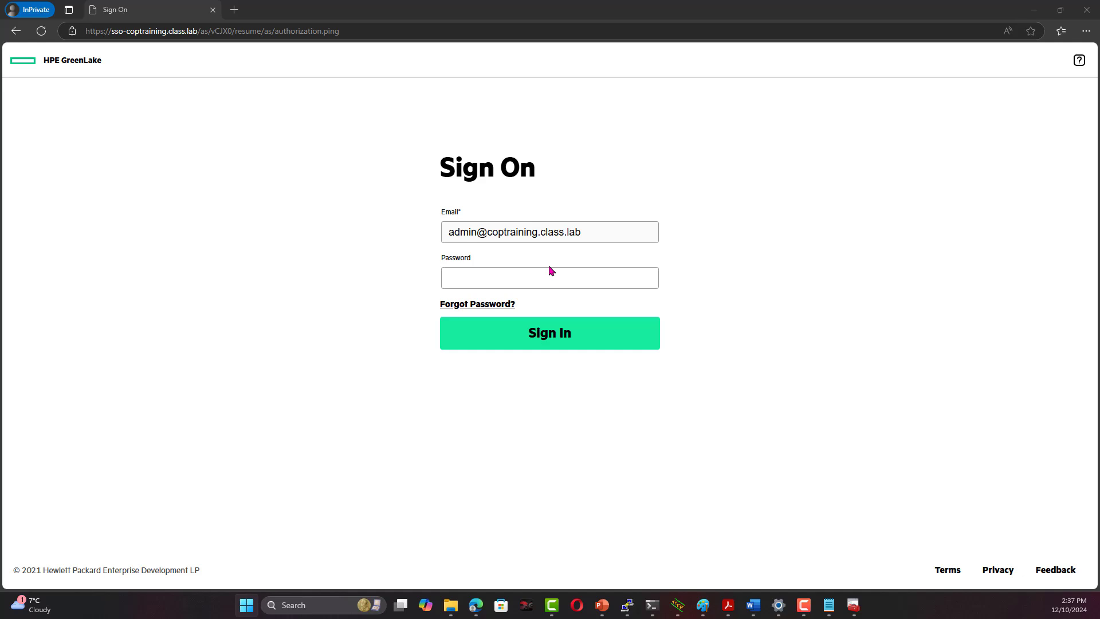
click(556, 282)
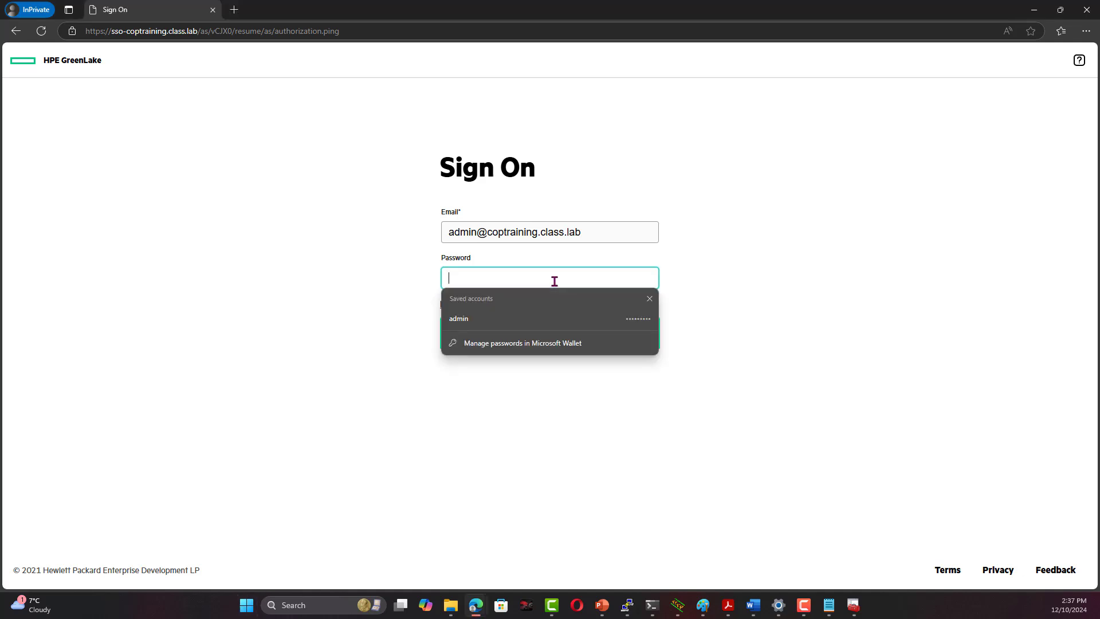
text(a)
key(BackSpace)
text(ad)
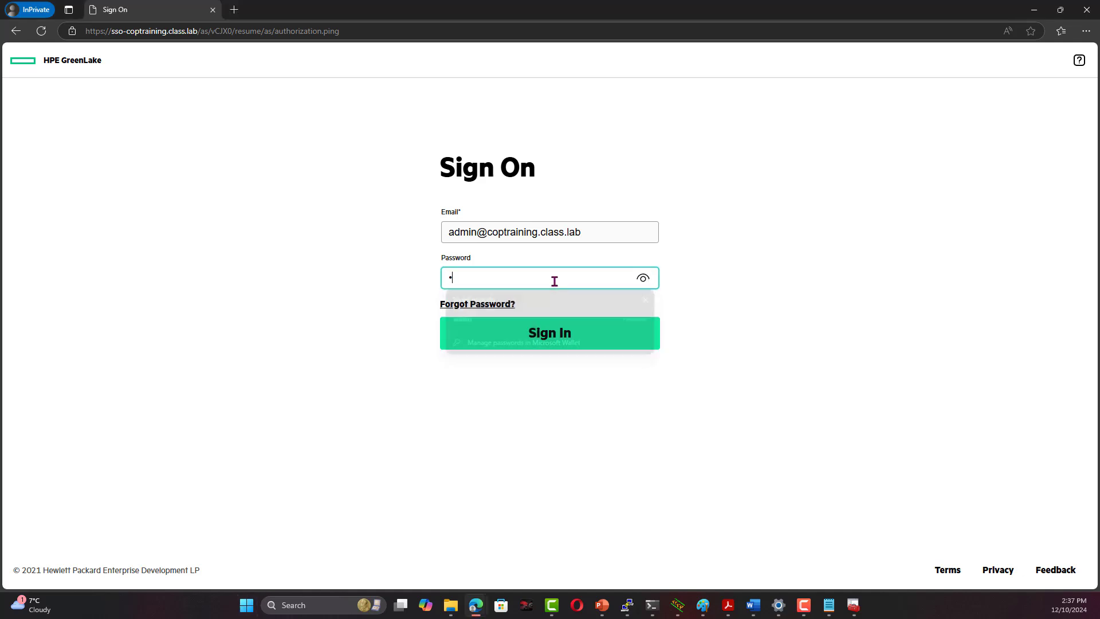
key(Return)
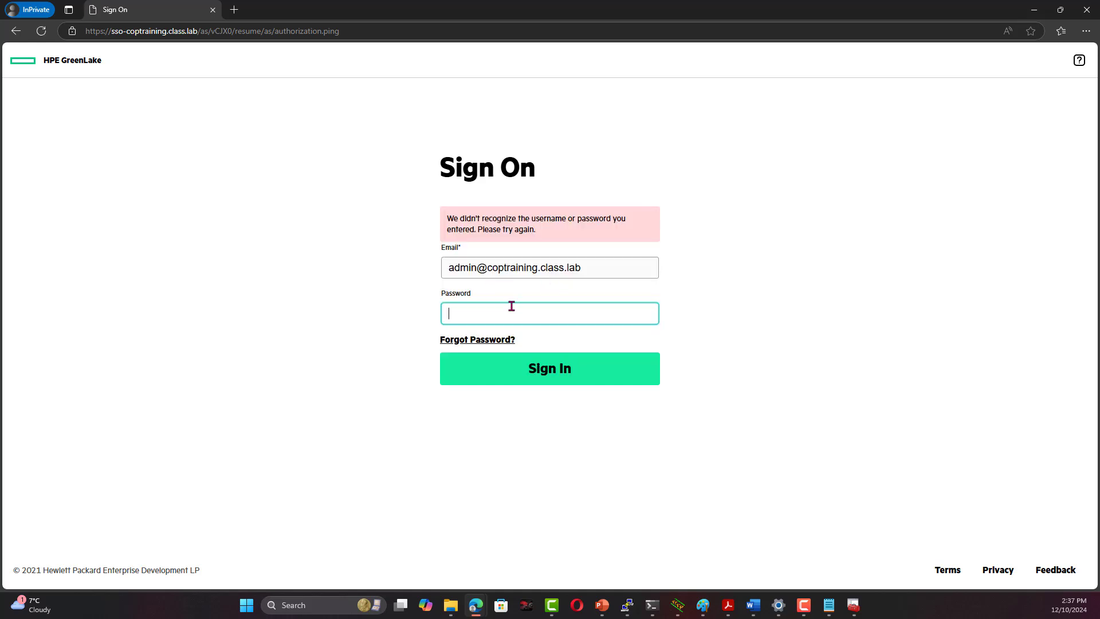
click(515, 310)
text(ad)
key(Return)
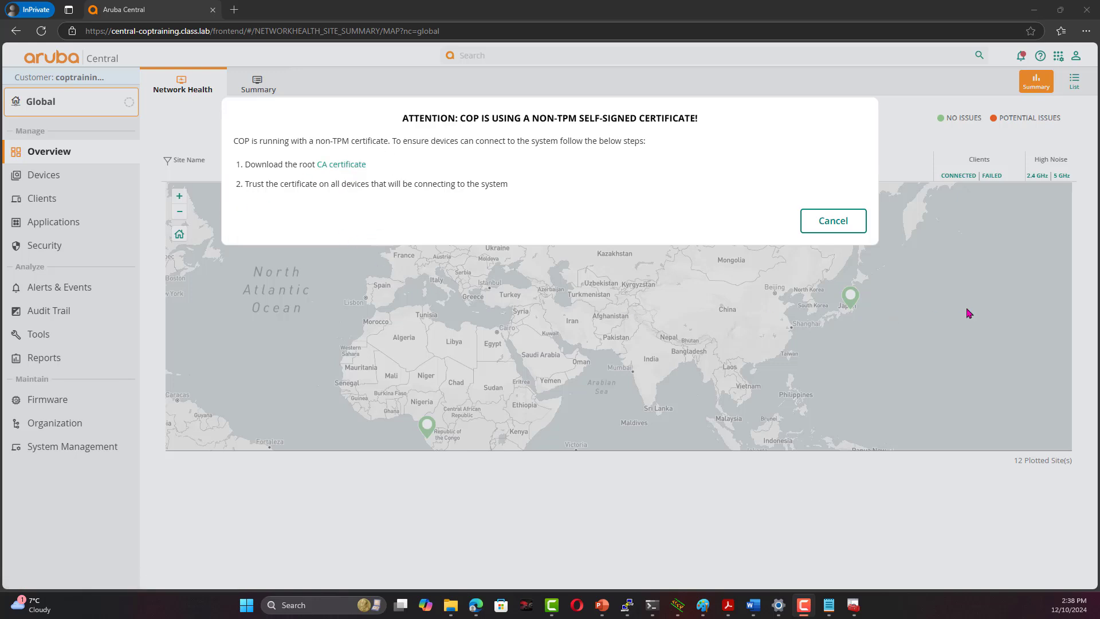
Dismiss the non-TPM certificate warning, review User Settings, and open System Management
click(830, 229)
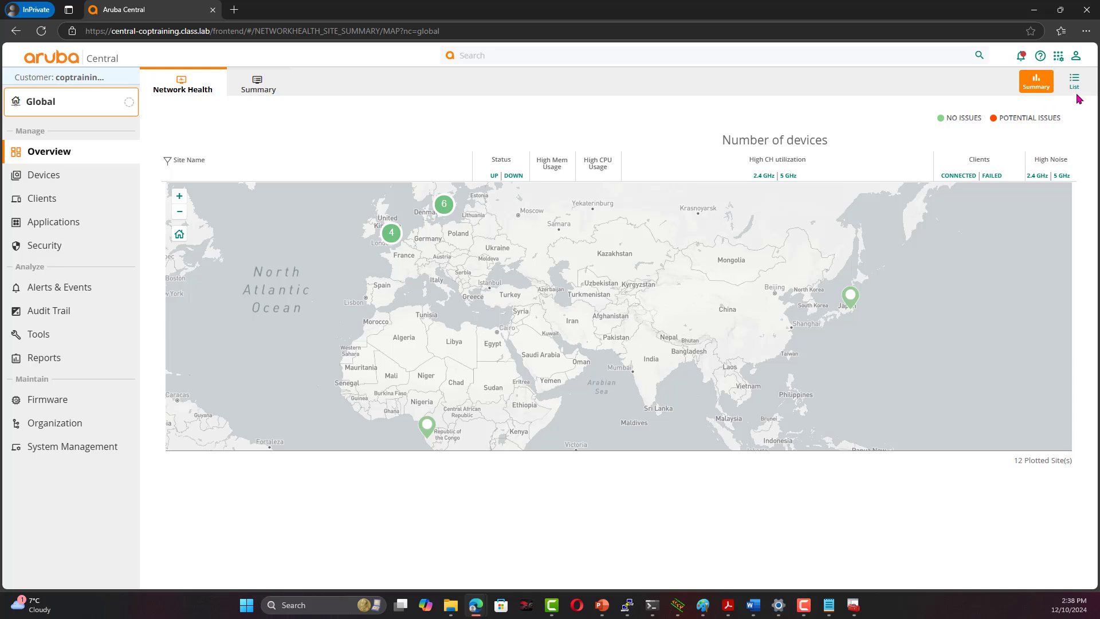
click(1075, 57)
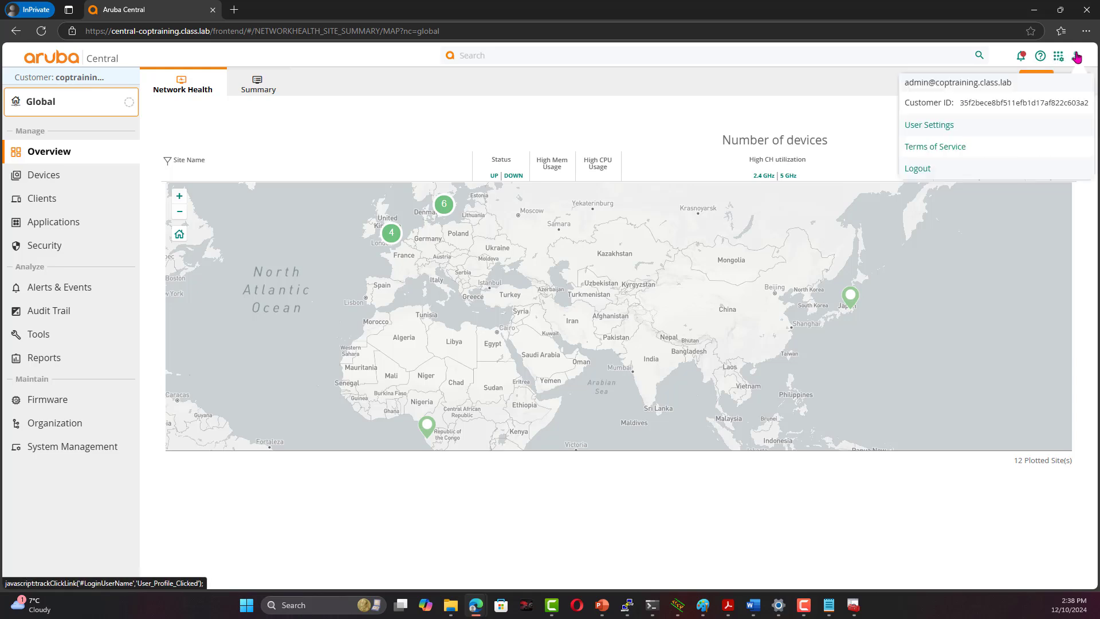
click(931, 123)
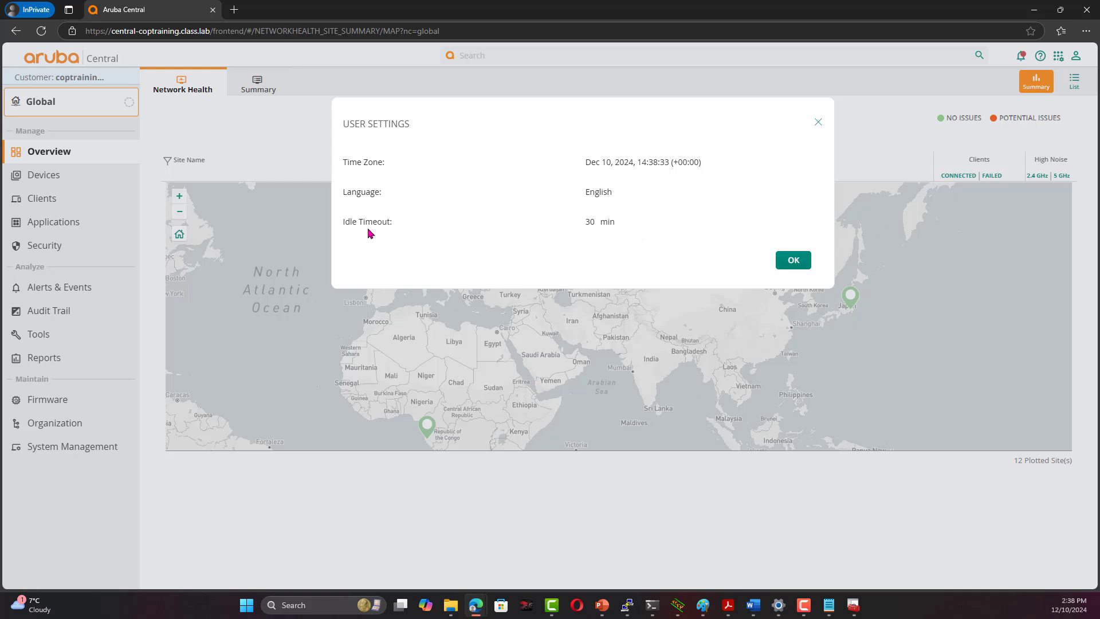
click(818, 123)
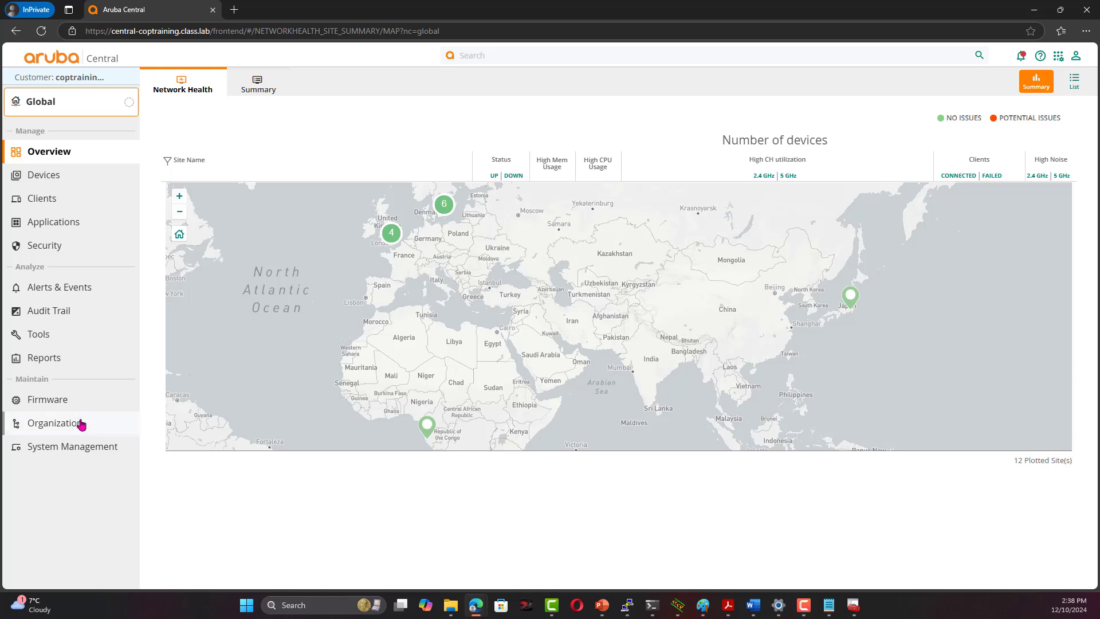
click(59, 451)
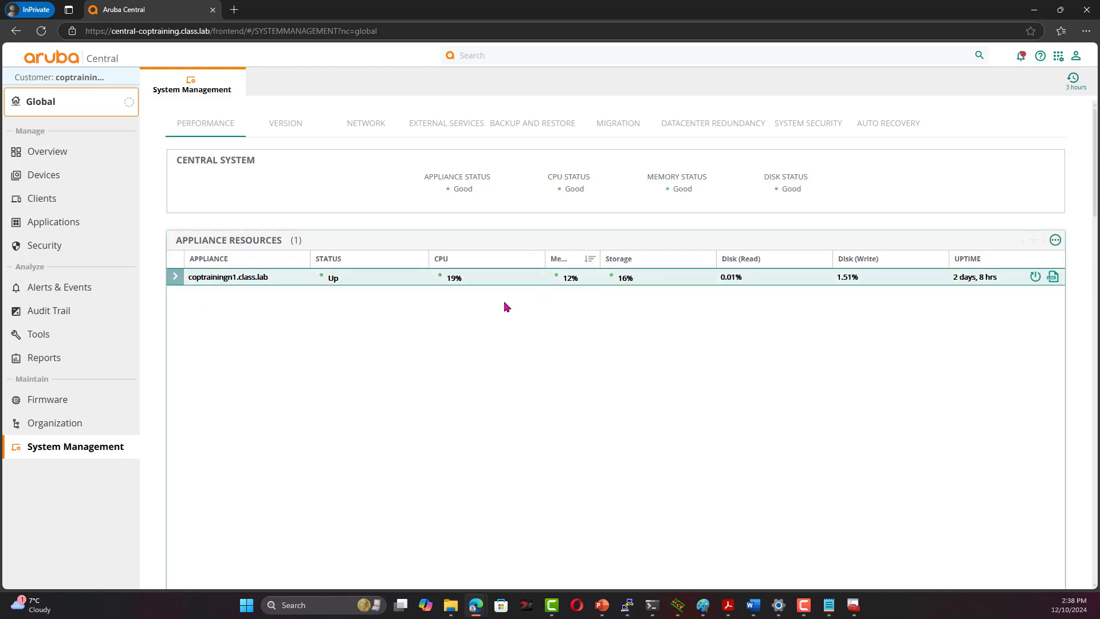
Expand the appliance row and review its Version, Network, External Services and Backup and Restore tabs
click(176, 276)
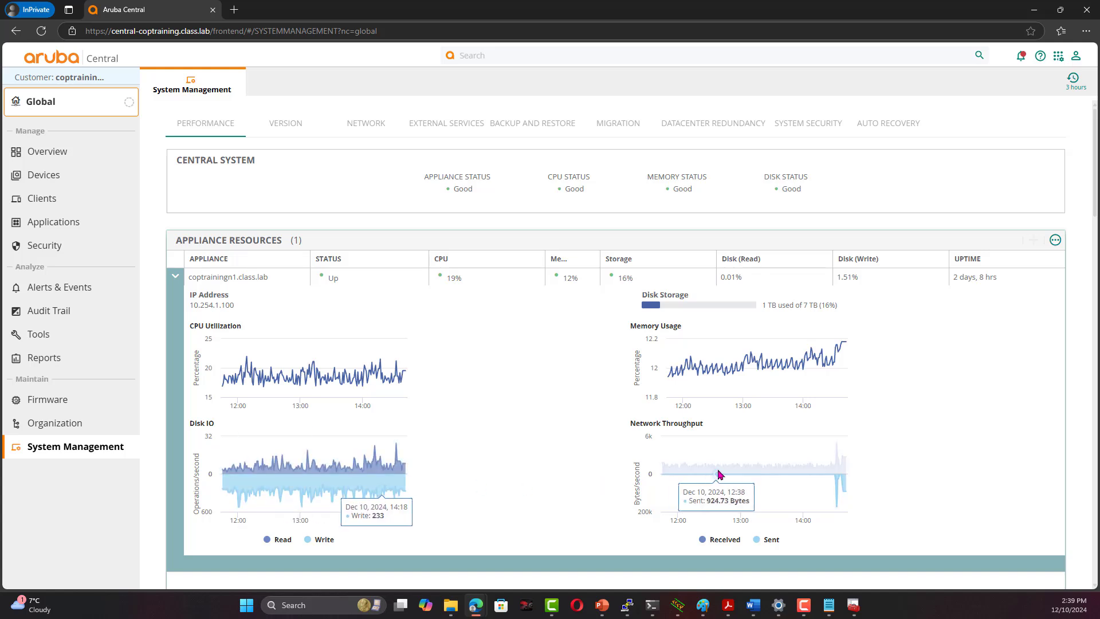
click(291, 129)
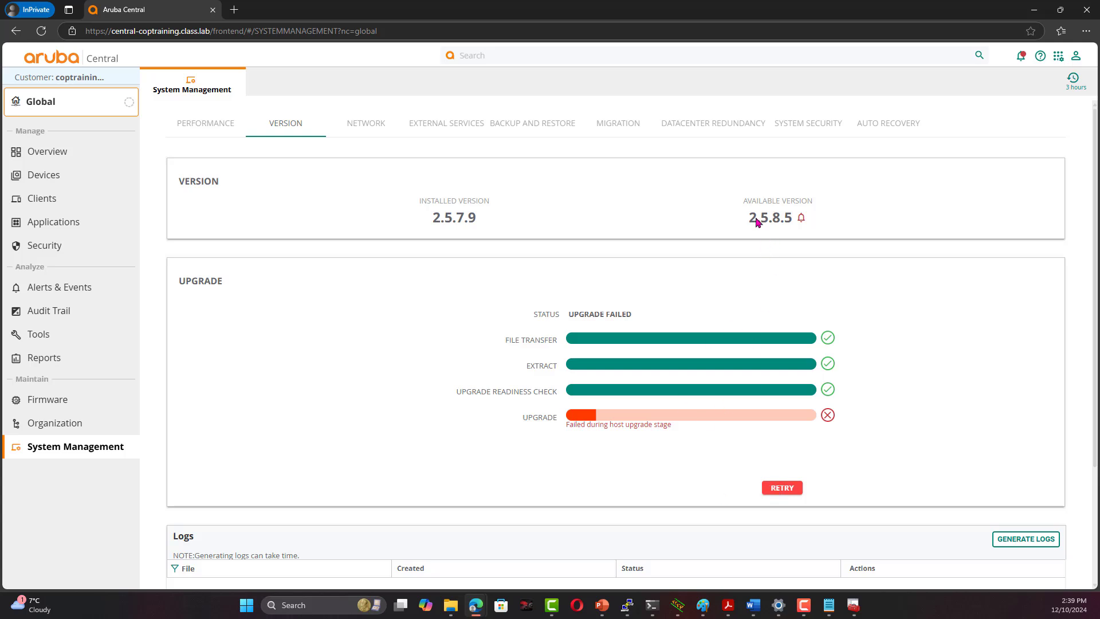
click(378, 124)
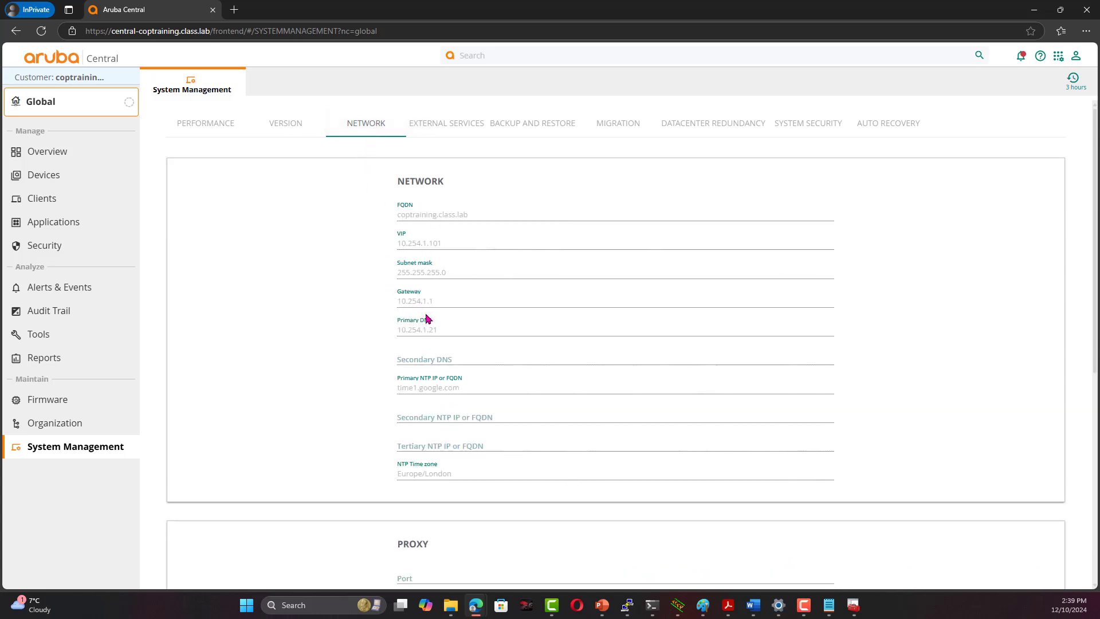
click(463, 124)
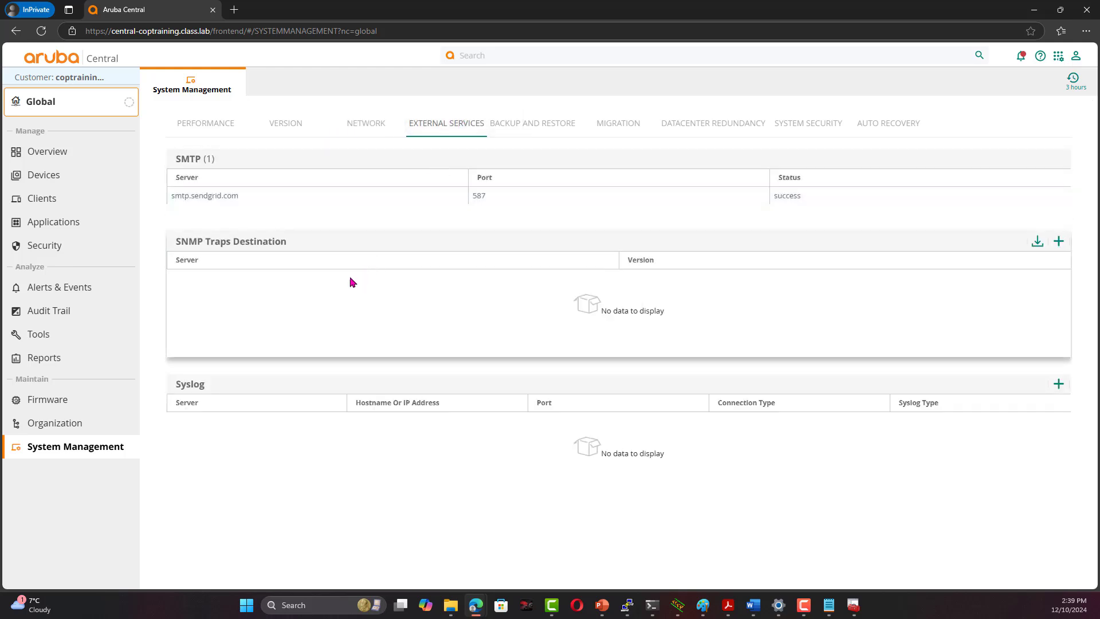
click(539, 128)
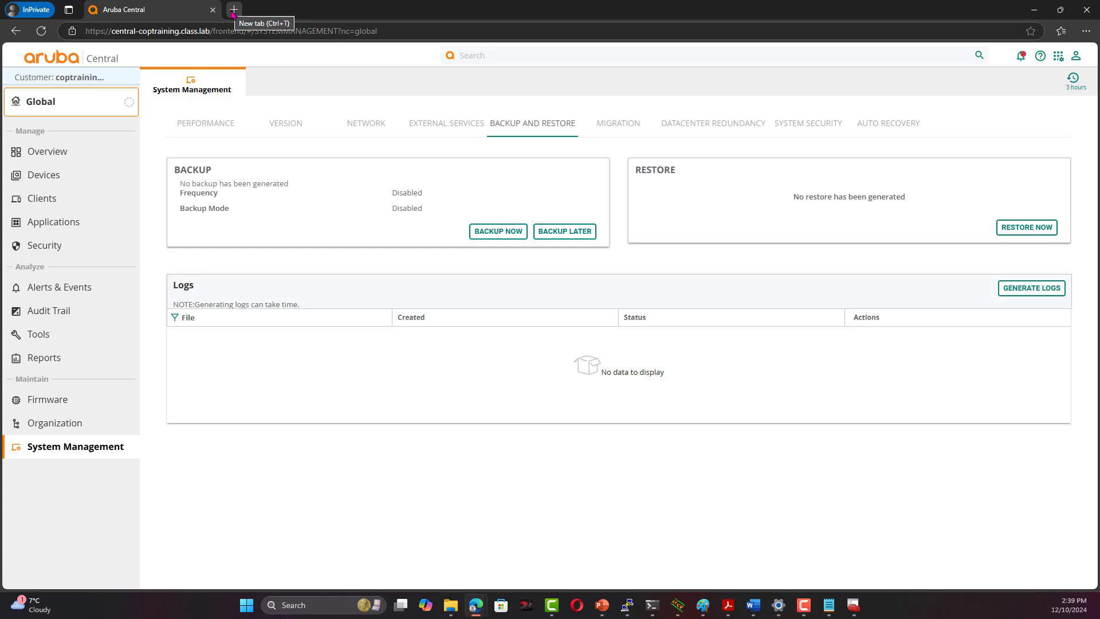
Log in to iLO at 192.168.1.100 in a new tab with the admin credentials
click(233, 10)
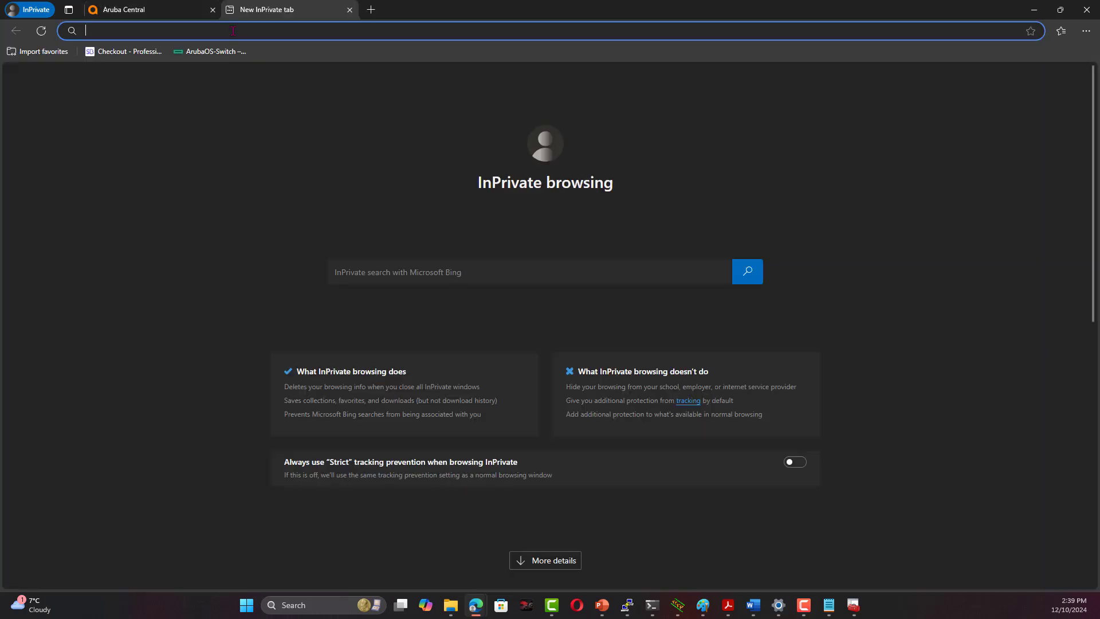
text(192.168.1.)
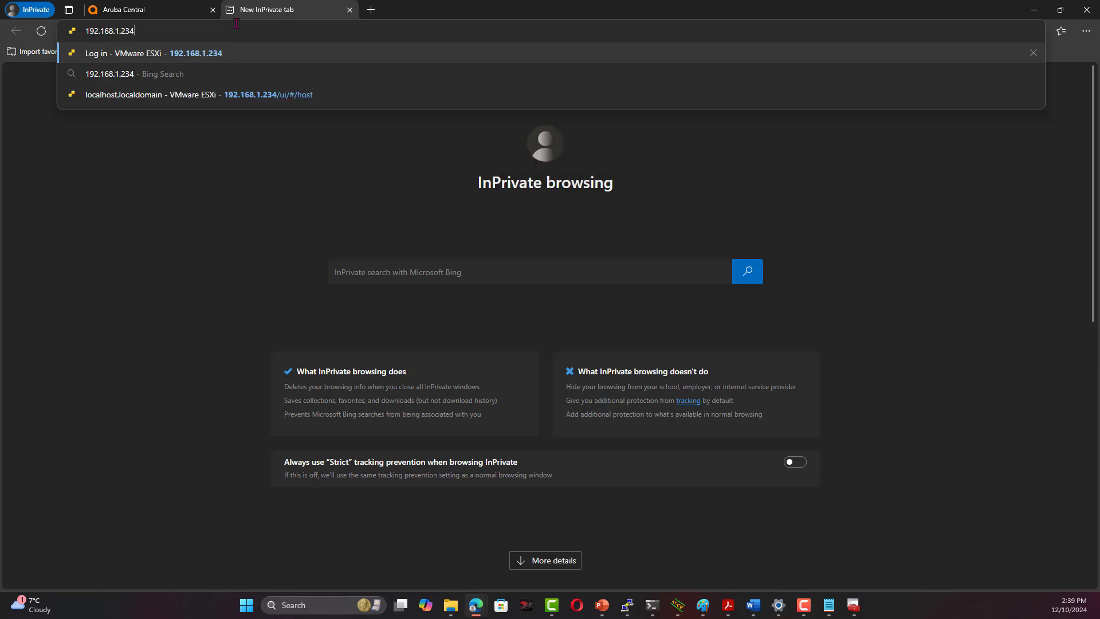
text(100)
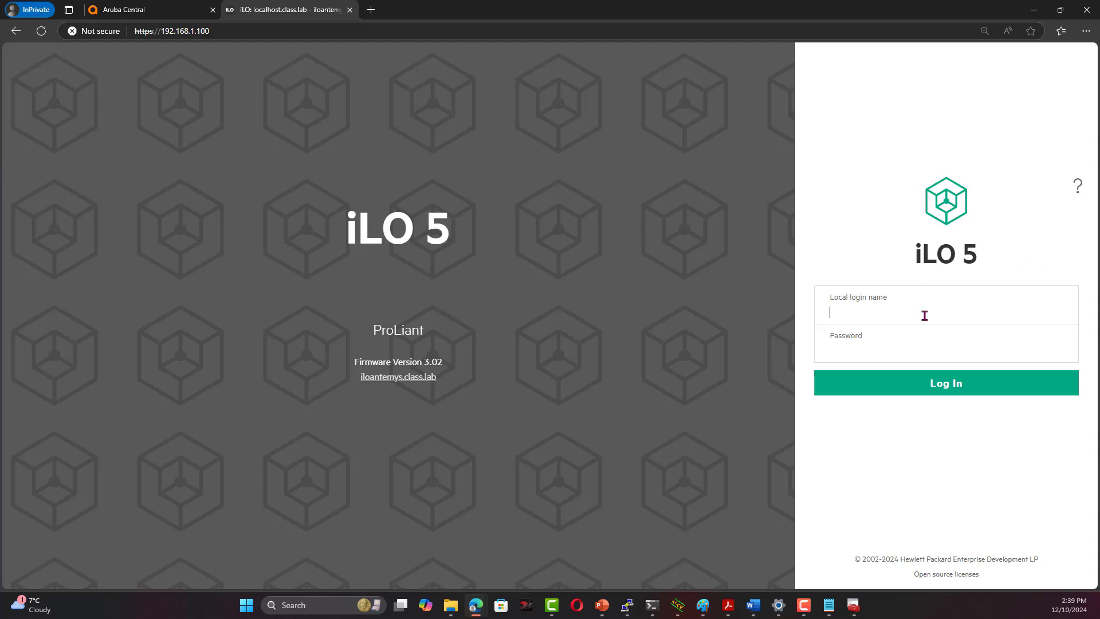
text(admin•••••••)
key(Return)
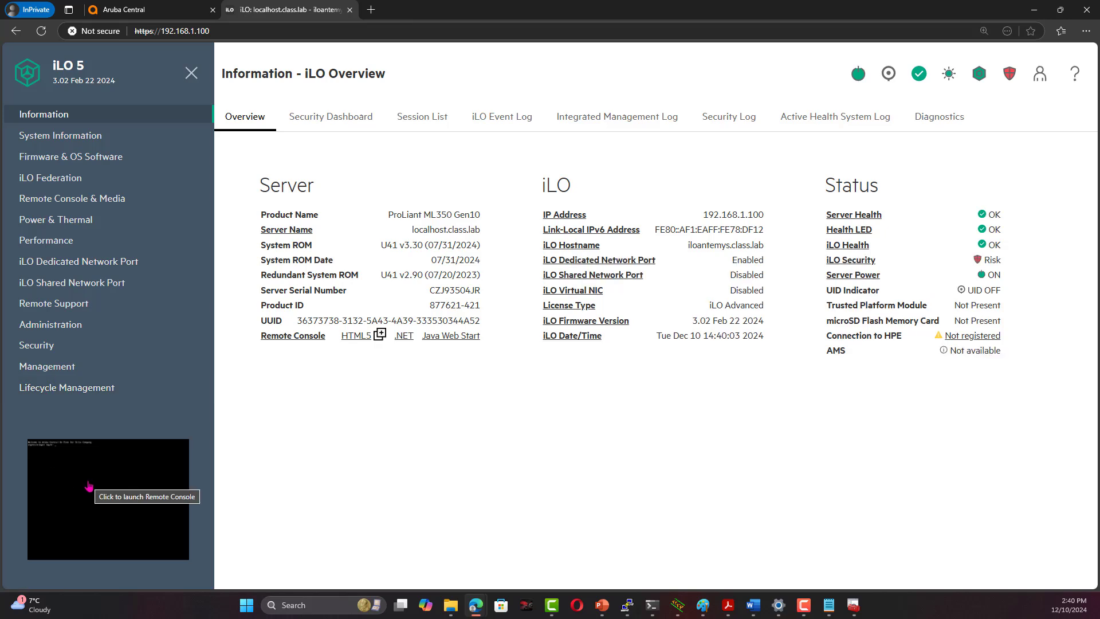
Launch the server's HTML5 remote console from the console thumbnail
click(91, 486)
click(127, 486)
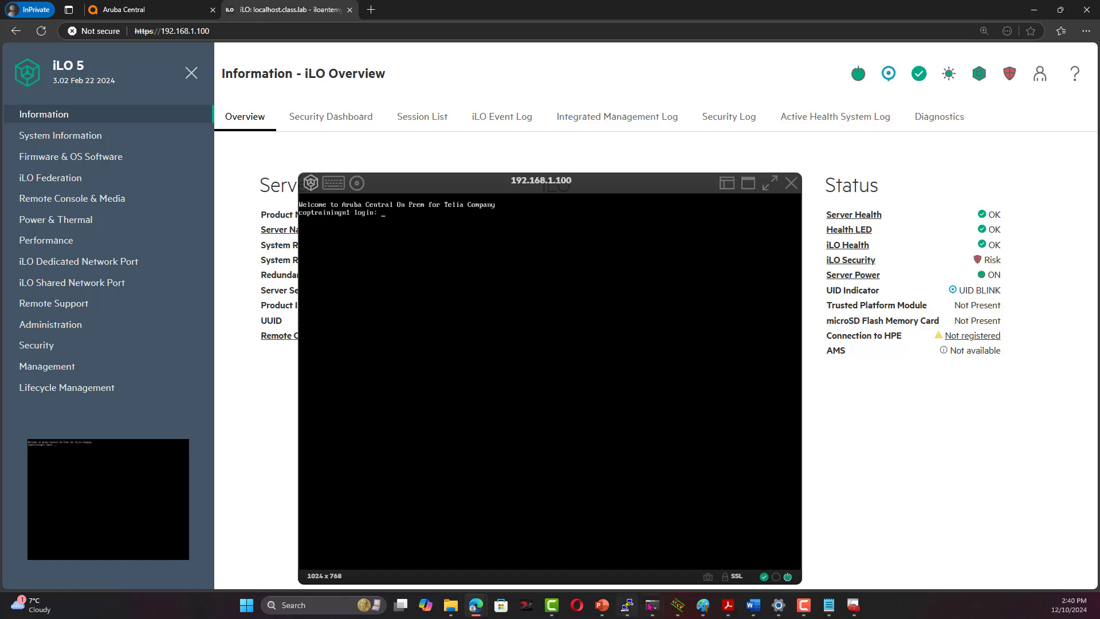
click(651, 604)
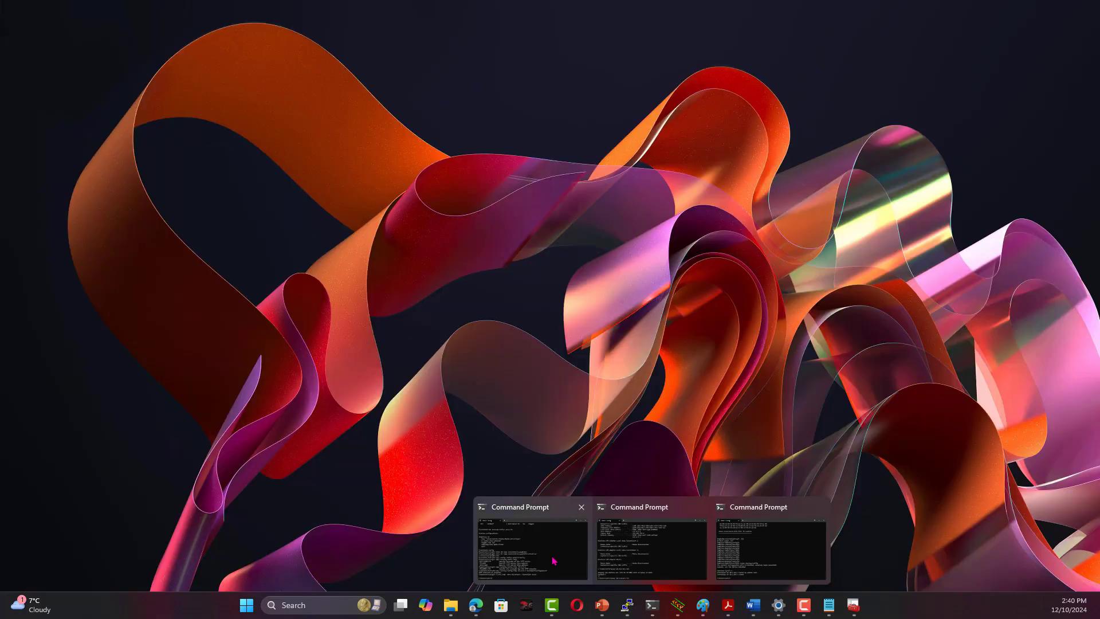
Switch to Command Prompt and ping coptraining.class.lab
click(553, 560)
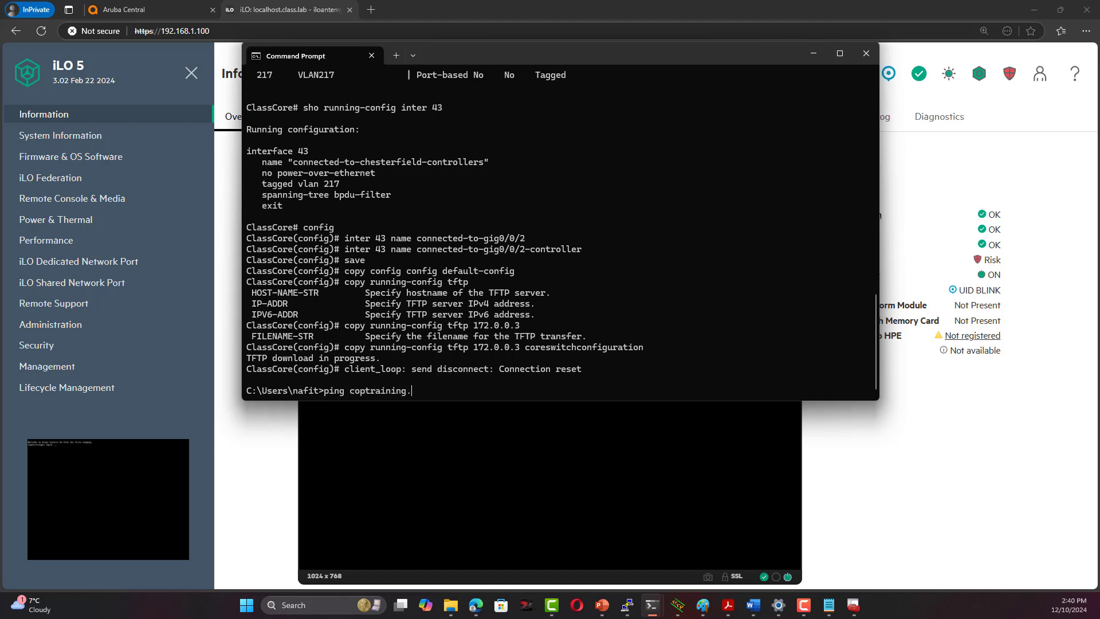
text(b)
key(Return)
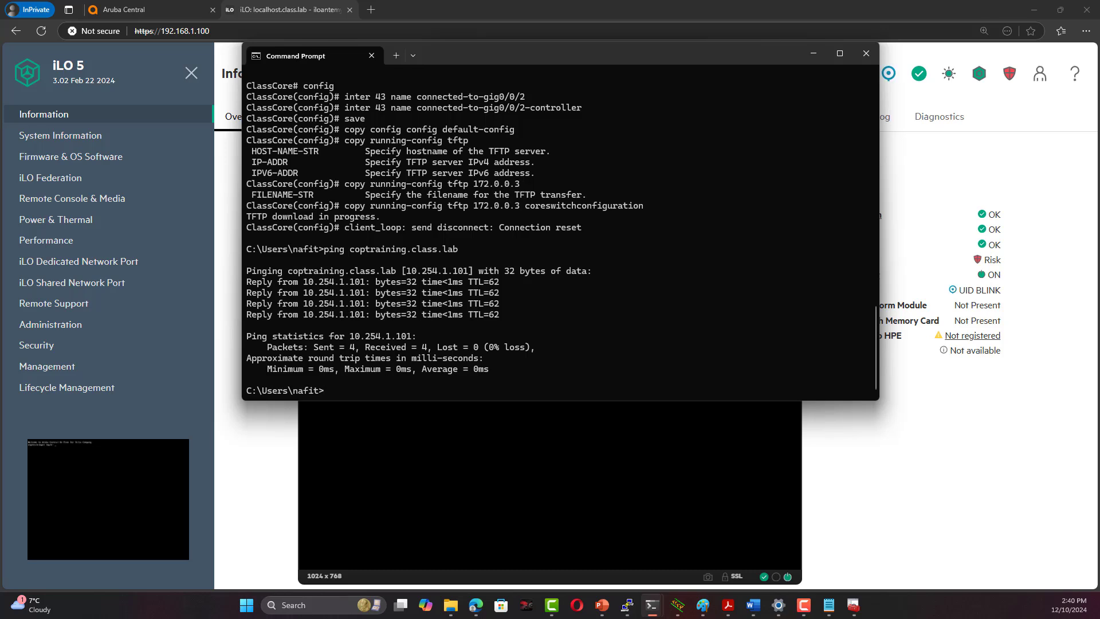
text(ssh copadmin@10.254.1.101)
SSH into 10.254.1.101 as copadmin, accepting the host key, password and agreement (Y)
key(Return)
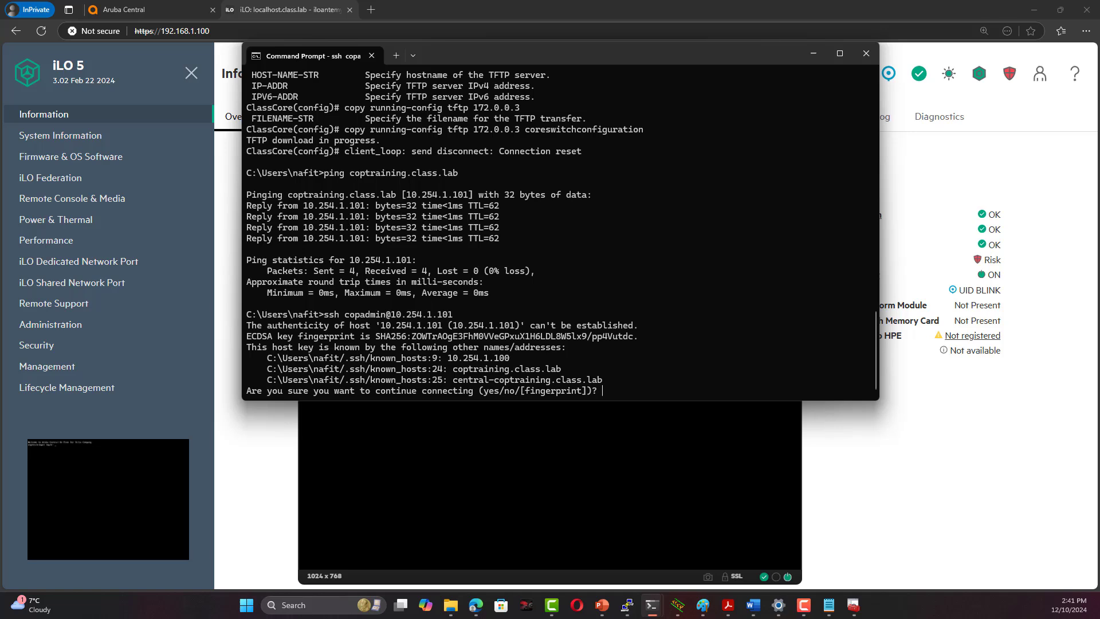
text(yes)
key(Return)
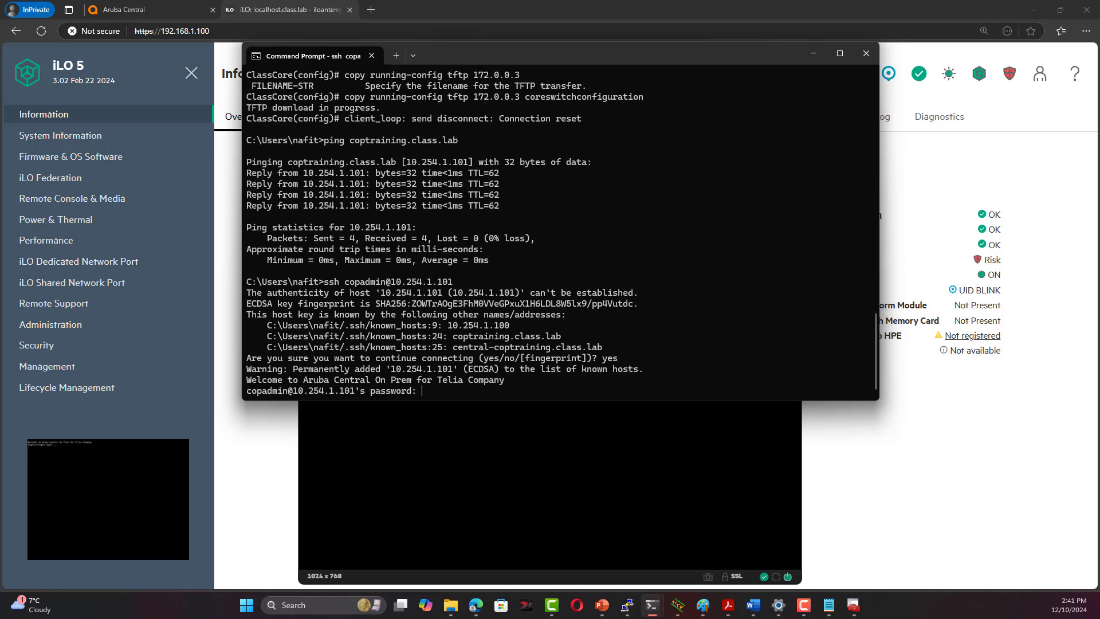
key(Return)
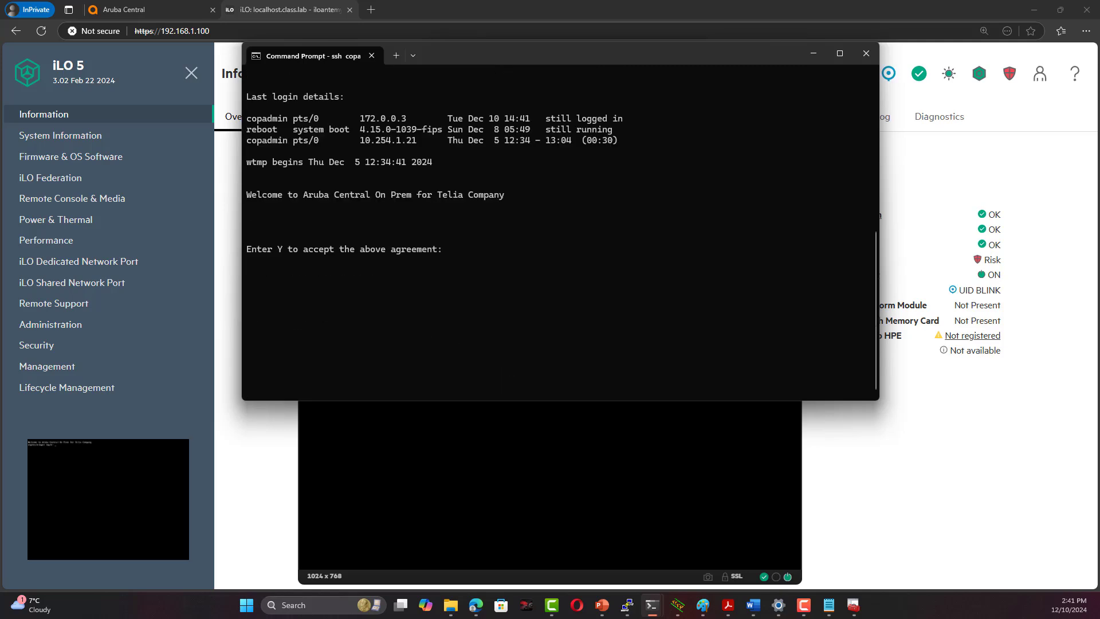
text(Y)
key(Return)
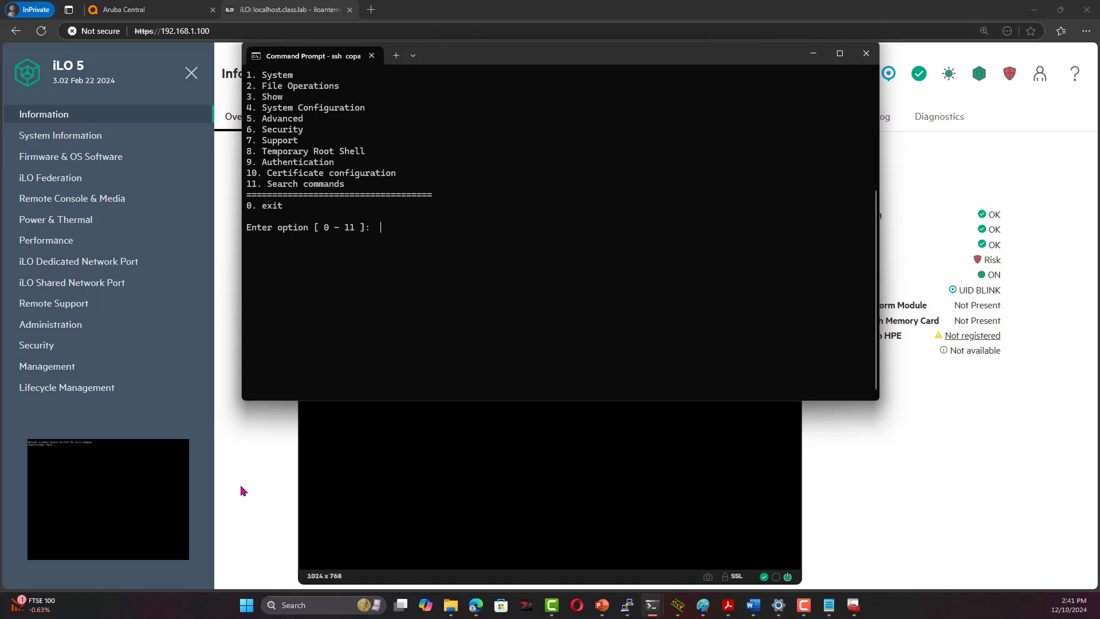
Switch briefly to the Aruba Central tab, then back to the iLO Overview with its console login prompt
click(183, 11)
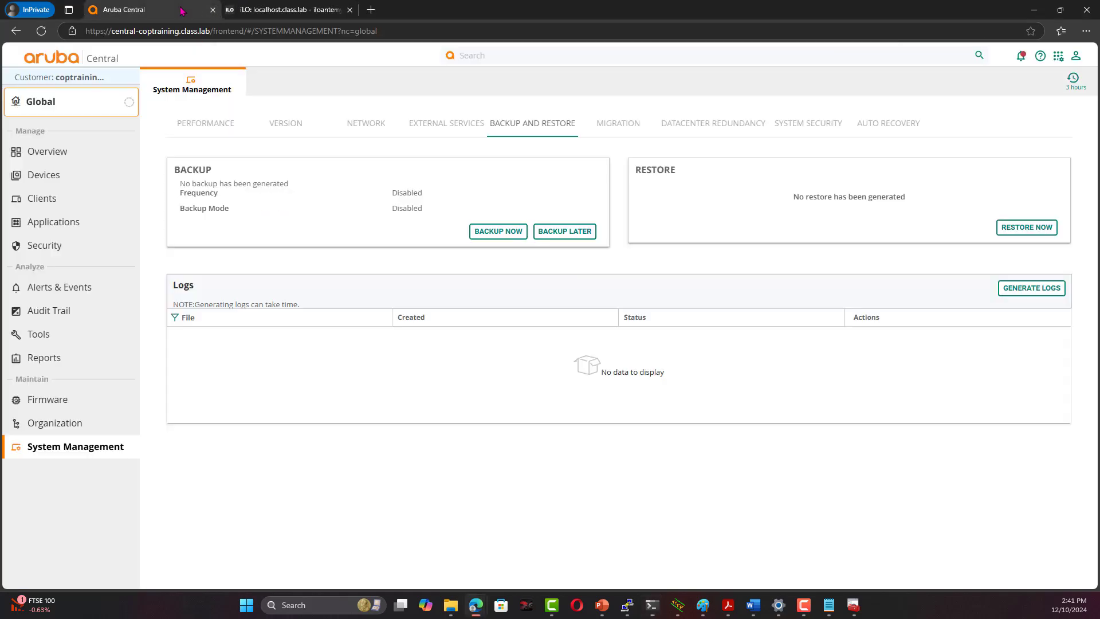
click(283, 13)
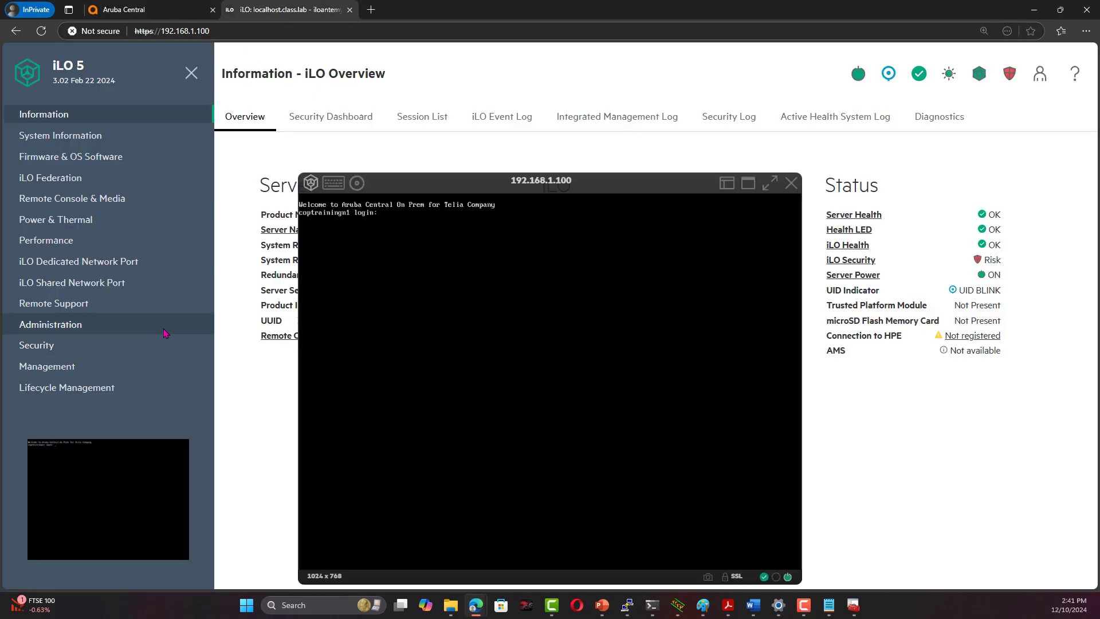